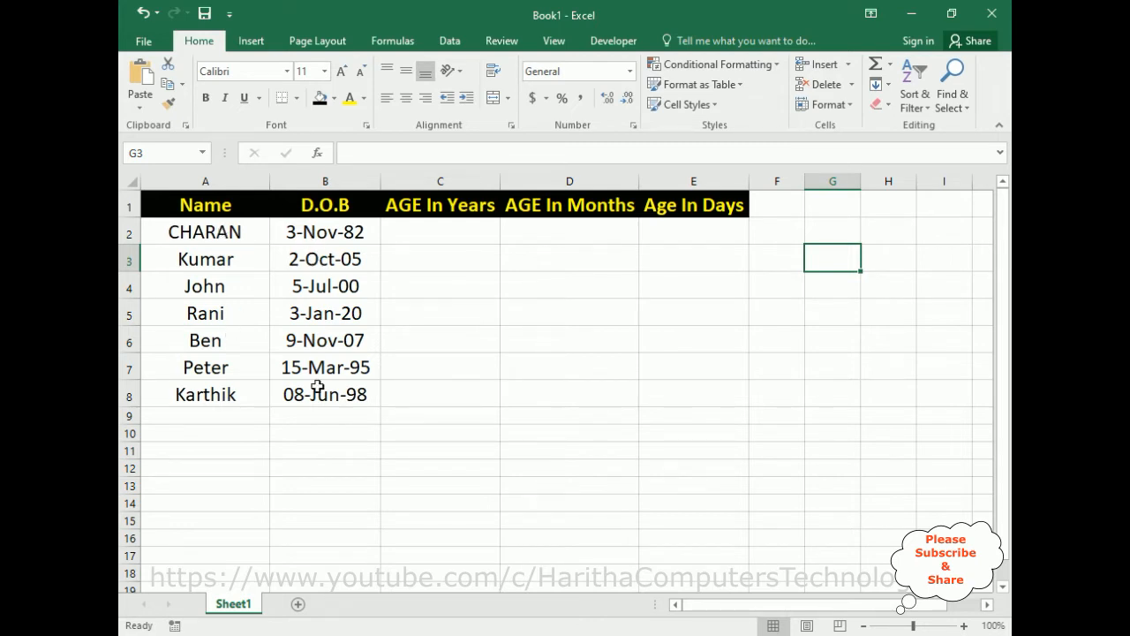
- Add a new record in row 9, entering the person's name in A9 and the date of birth in B9
click(189, 413)
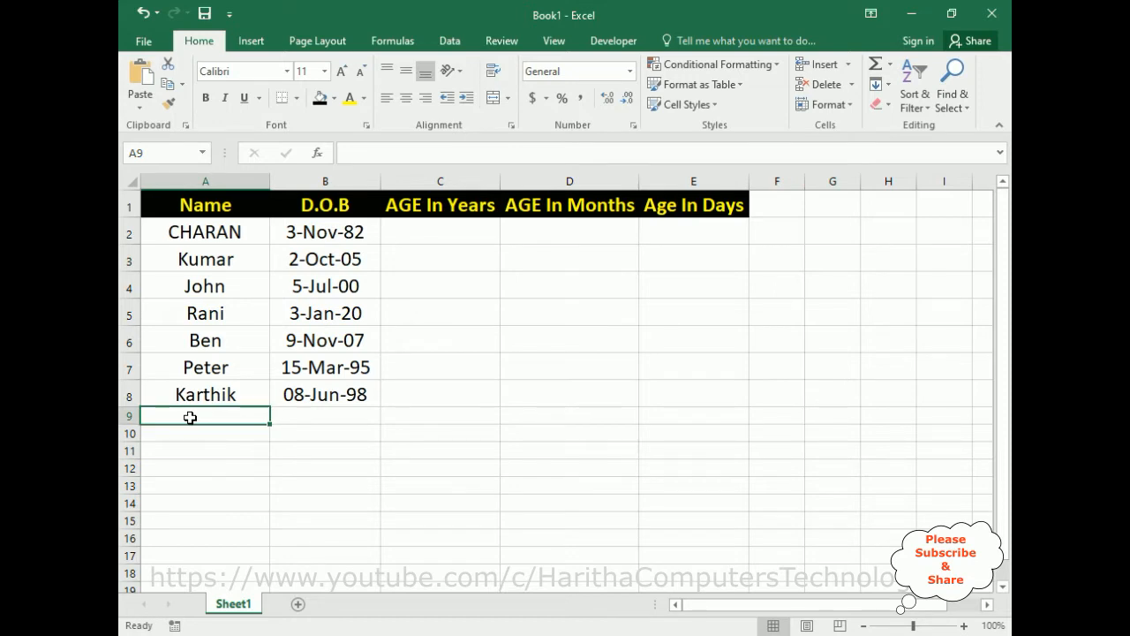
text(Varun)
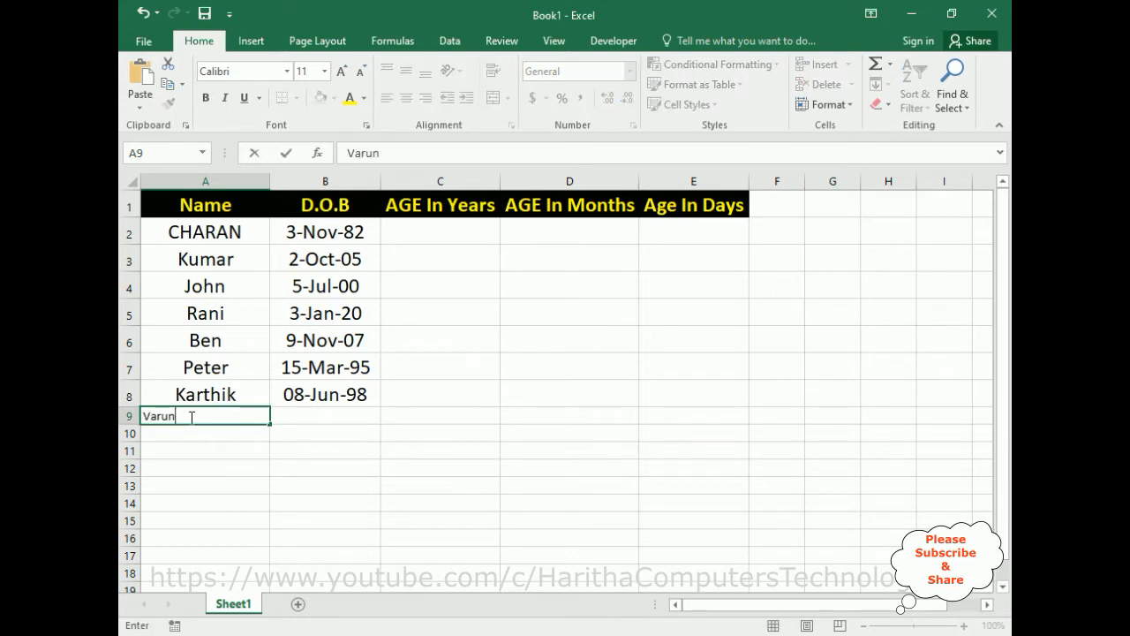
key(Tab)
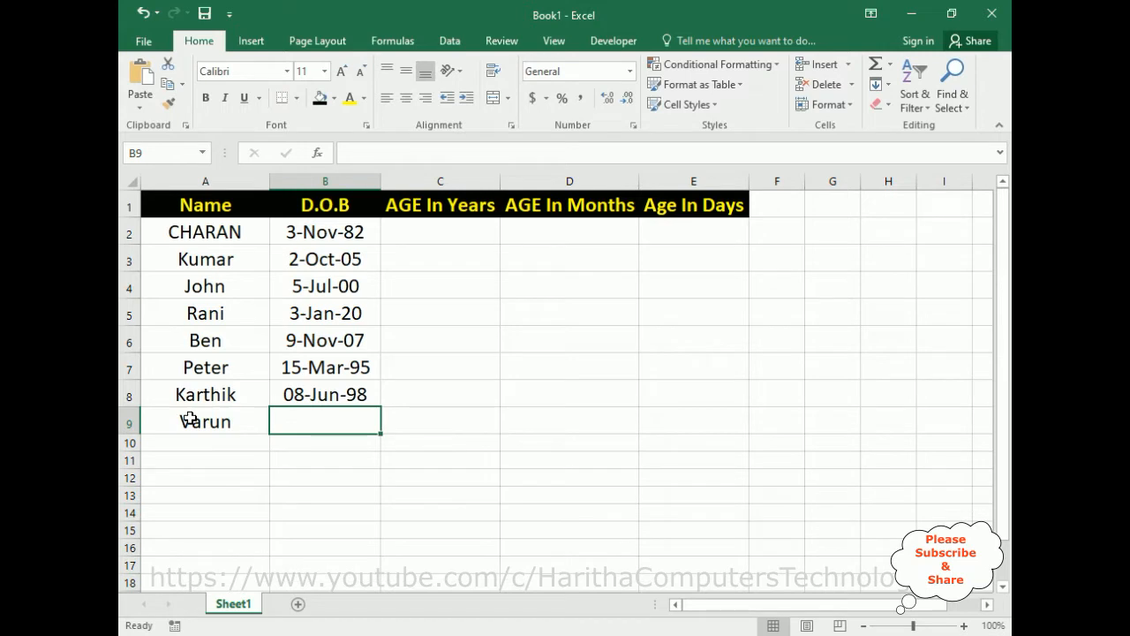
text(05-Feb)
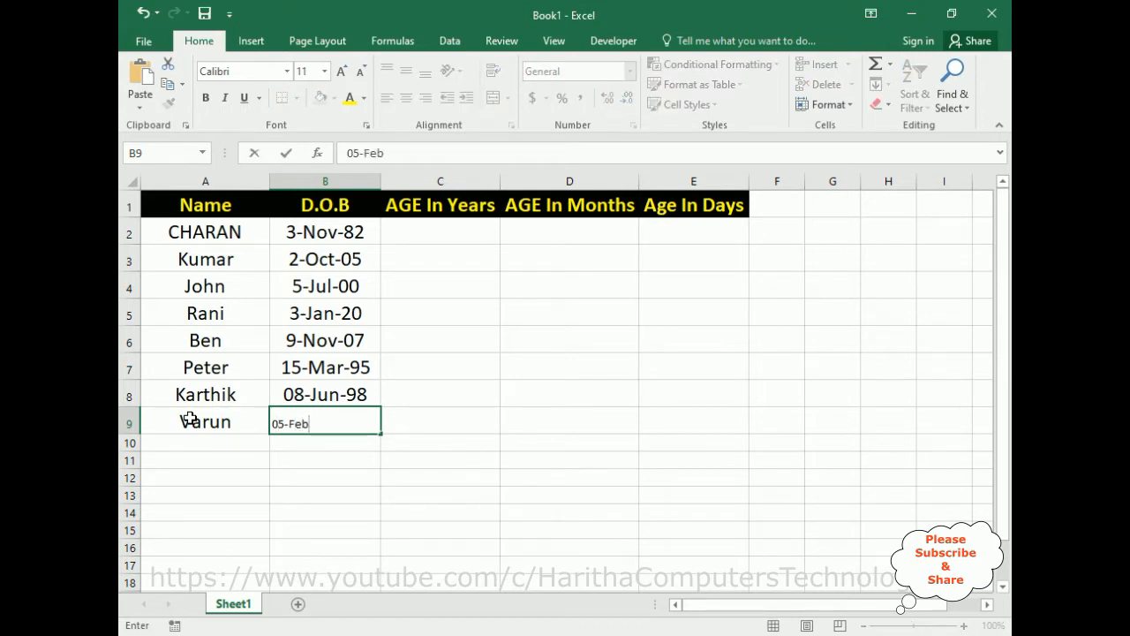
text(02)
key(BackSpace)
key(BackSpace)
key(BackSpace)
text(-1998)
key(Tab)
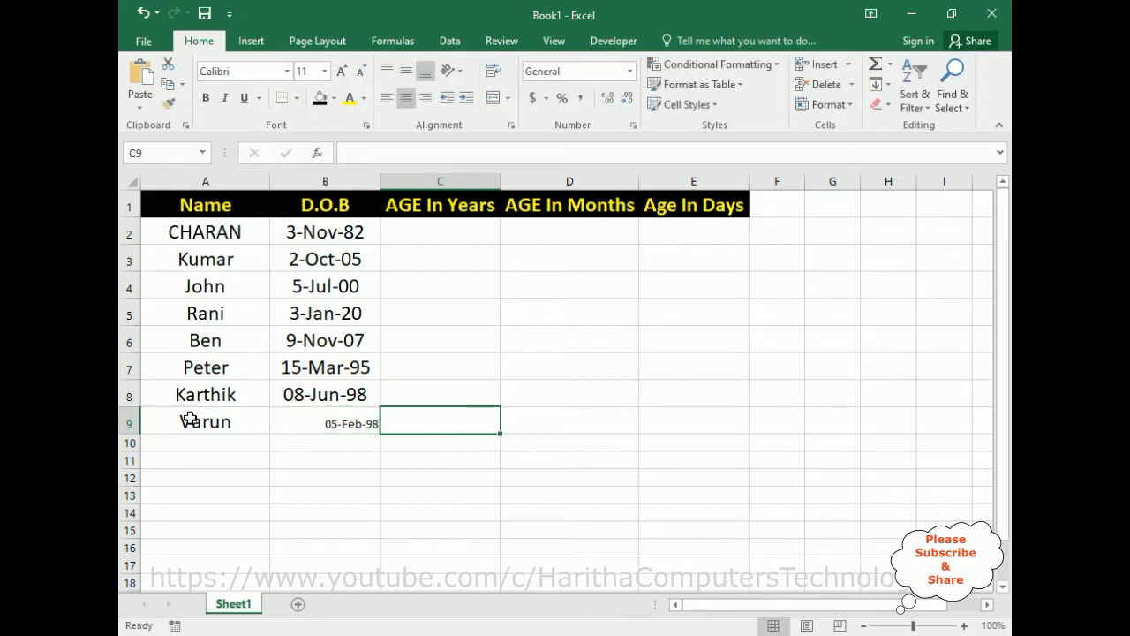
- Center the date in B9 and make it bold
click(344, 432)
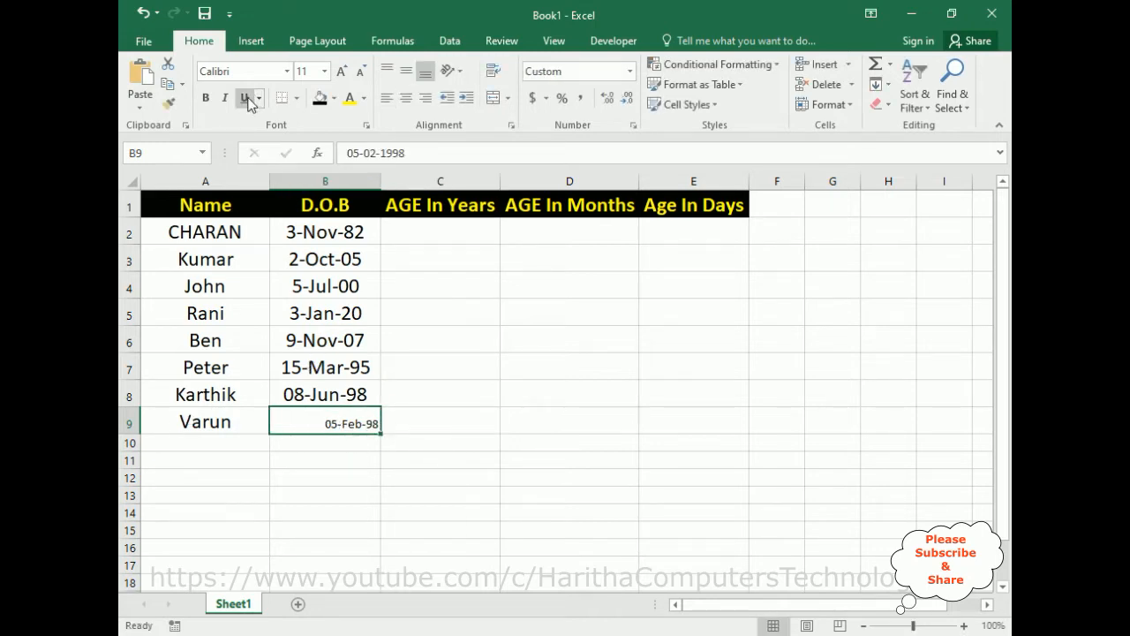
click(409, 99)
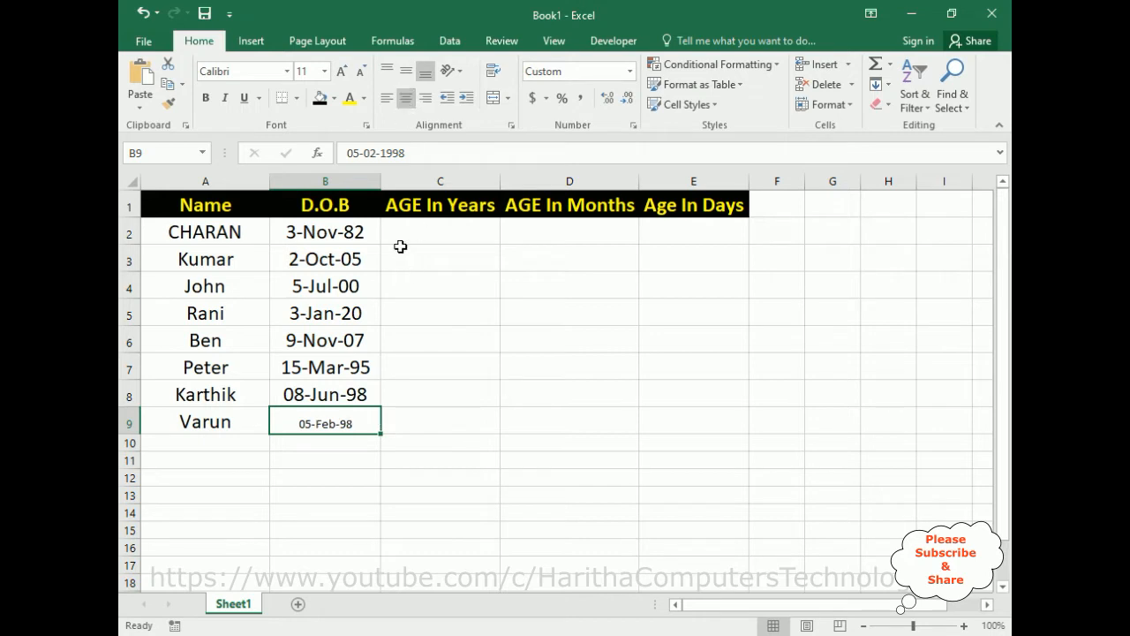
click(205, 100)
- Set the font size of the D.O.B dates in B2:B9 to 18 and remove the bold from B9
drag(289, 237, 309, 414)
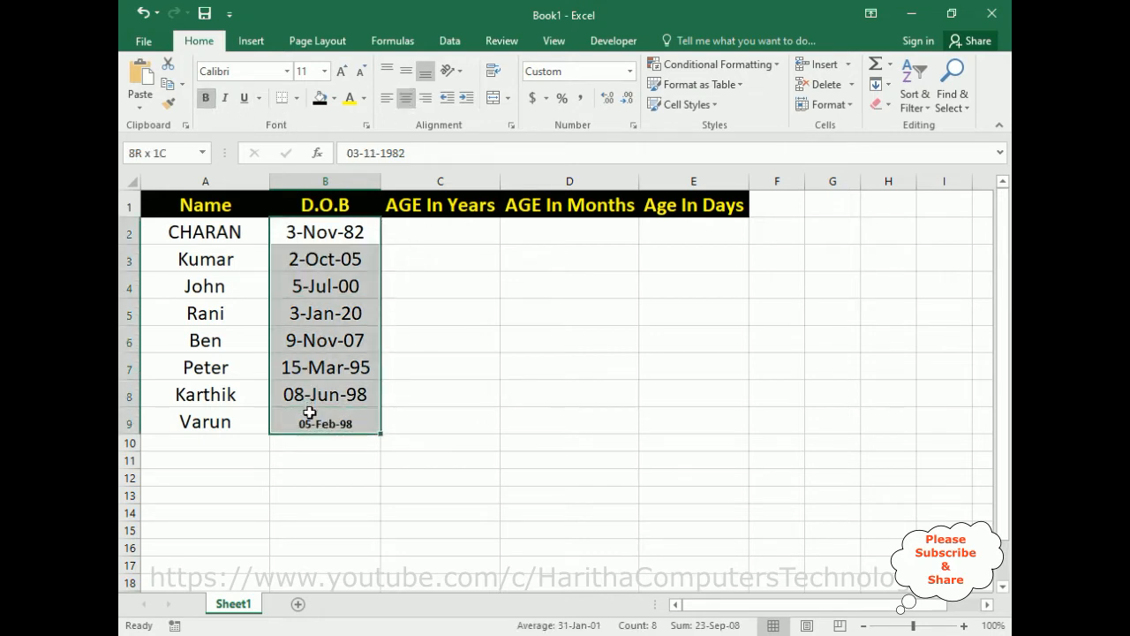
click(324, 70)
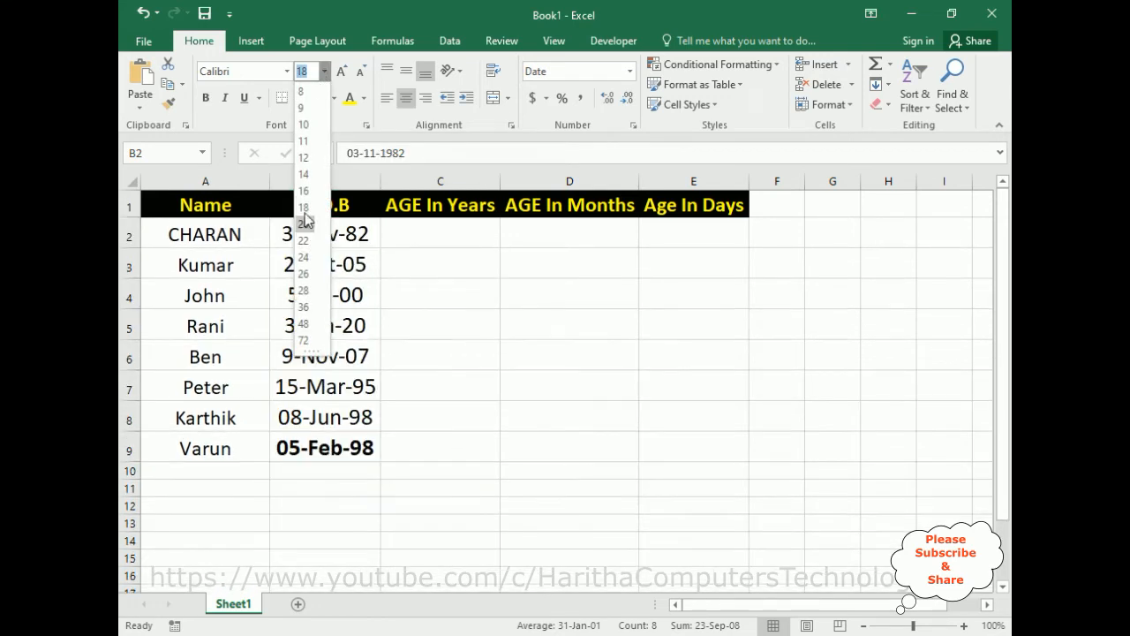
click(303, 207)
click(463, 352)
click(325, 422)
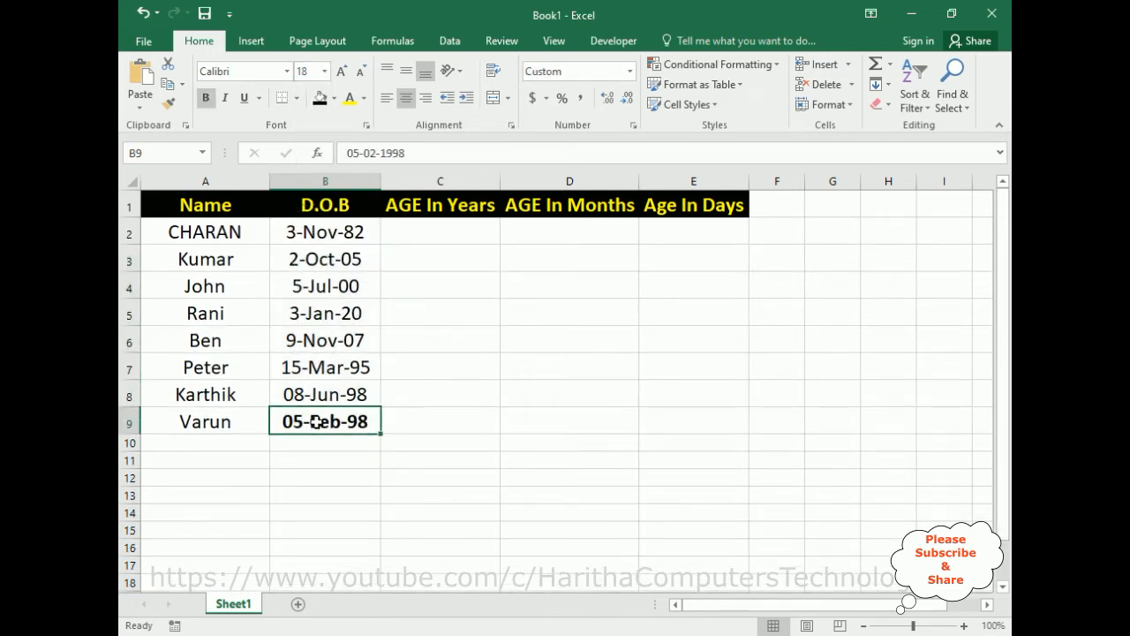
click(209, 98)
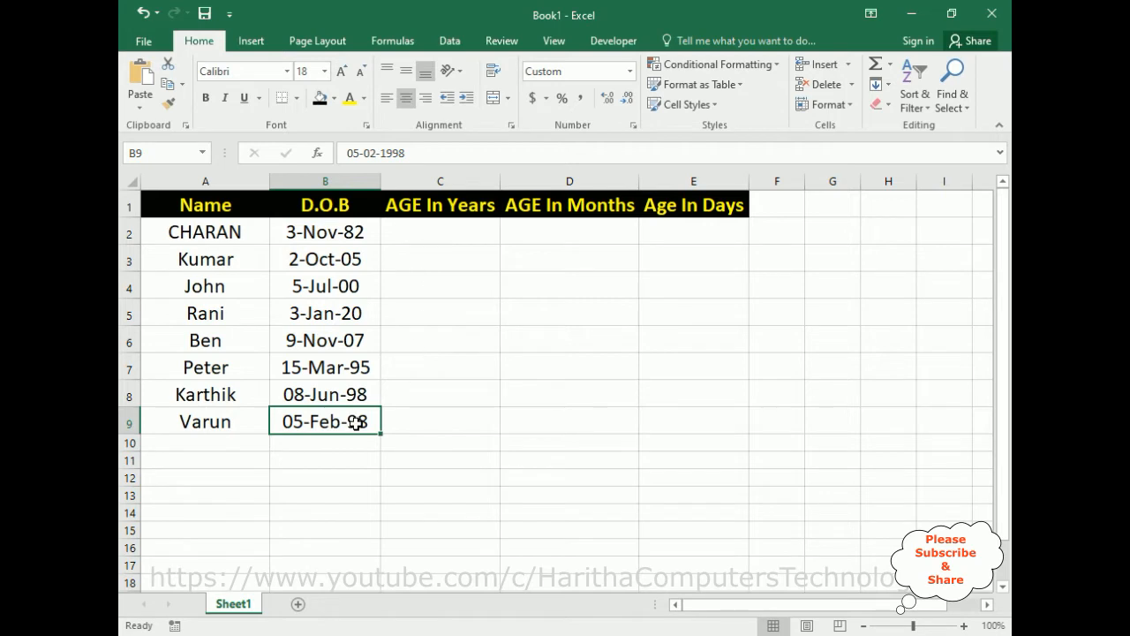
- Enter the formula =DATEDIF(B2,TODAY(),"Y") in C2 to calculate the first person's age in years
click(422, 423)
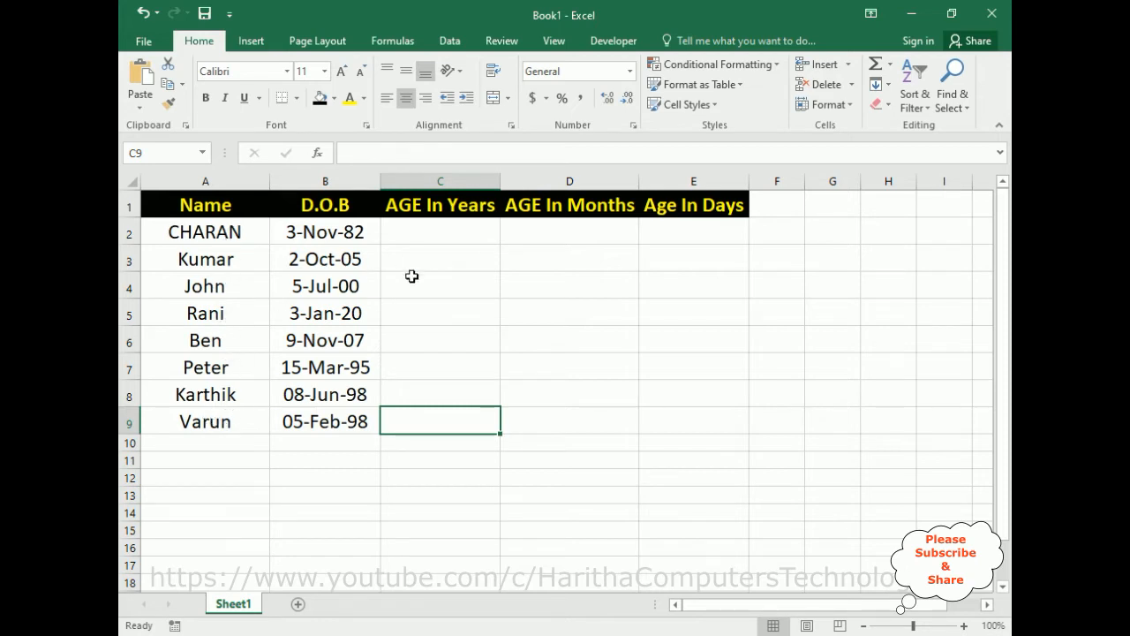
click(423, 231)
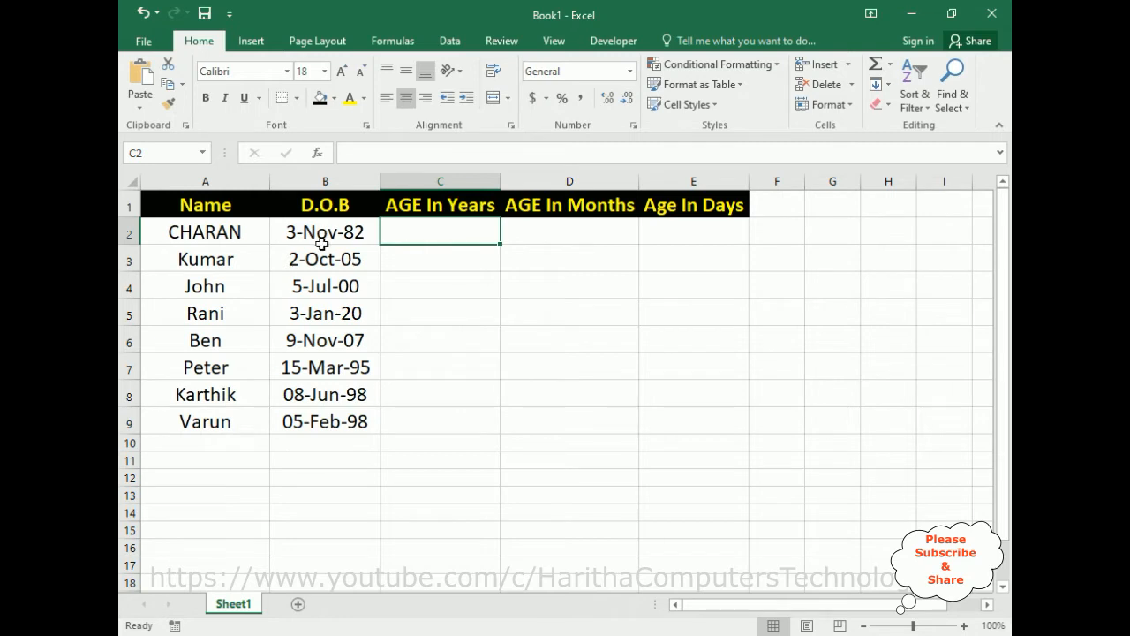
double_click(434, 233)
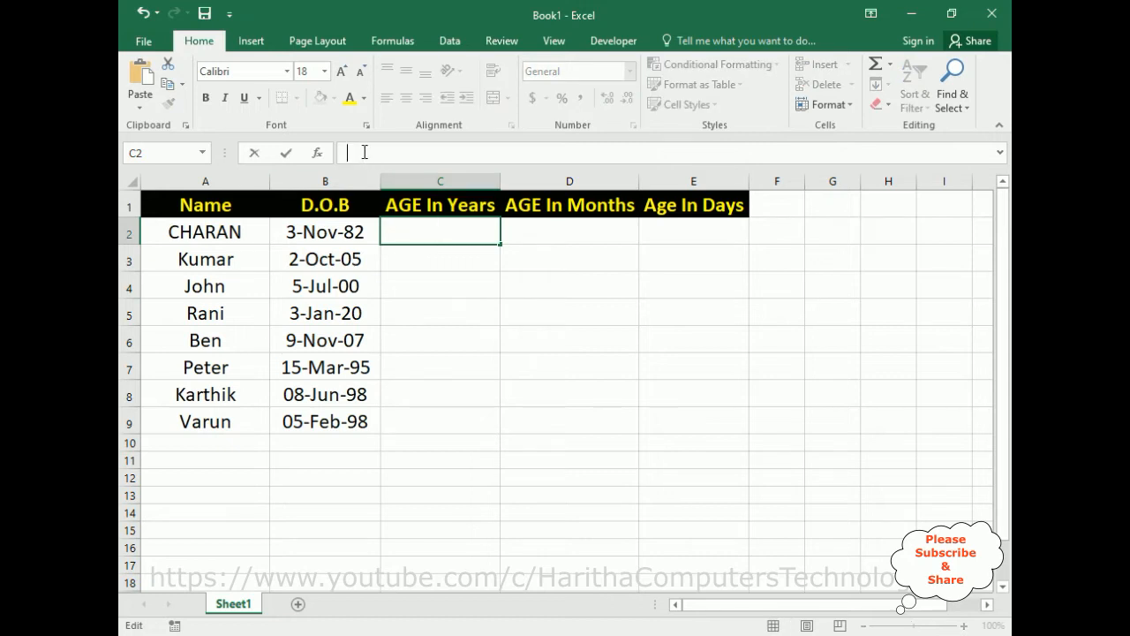
text(=DATE)
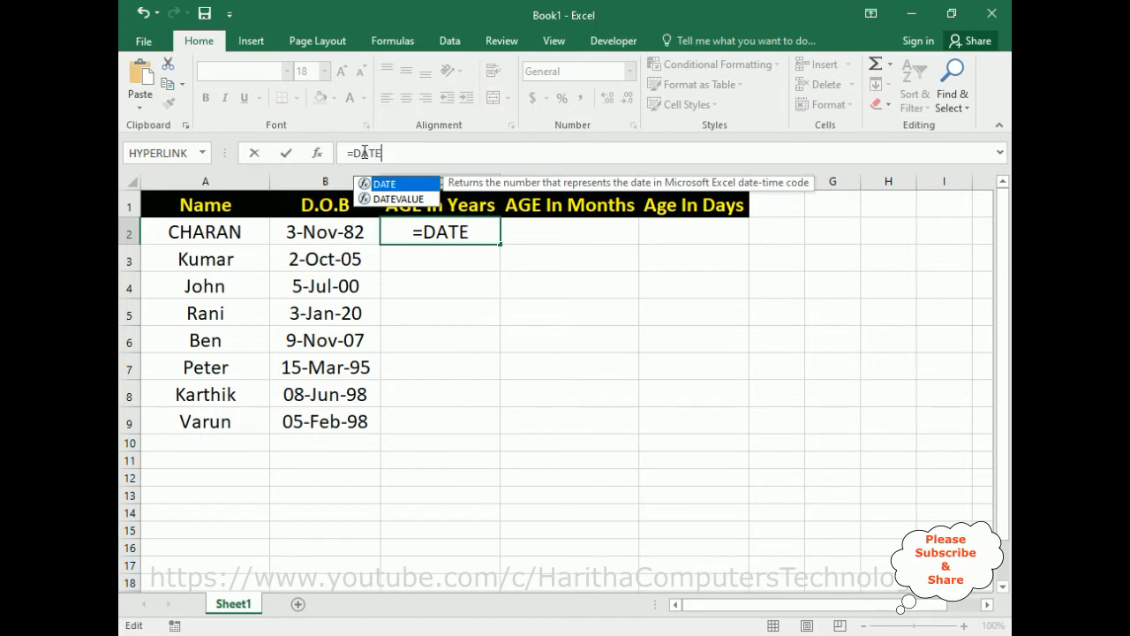
text(DIF)
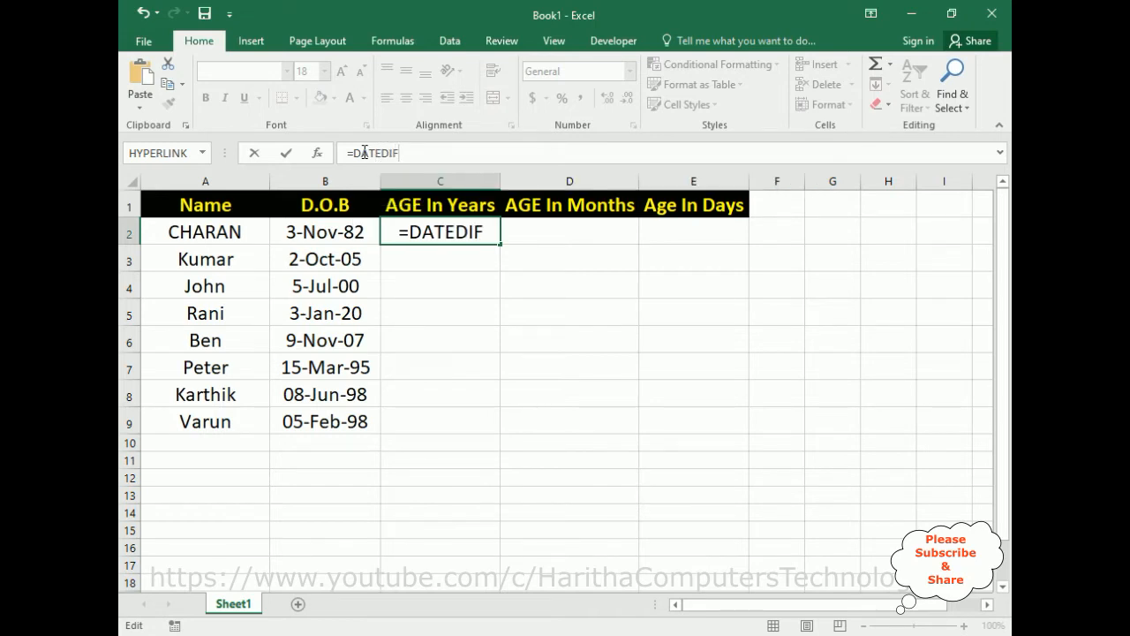
text(()
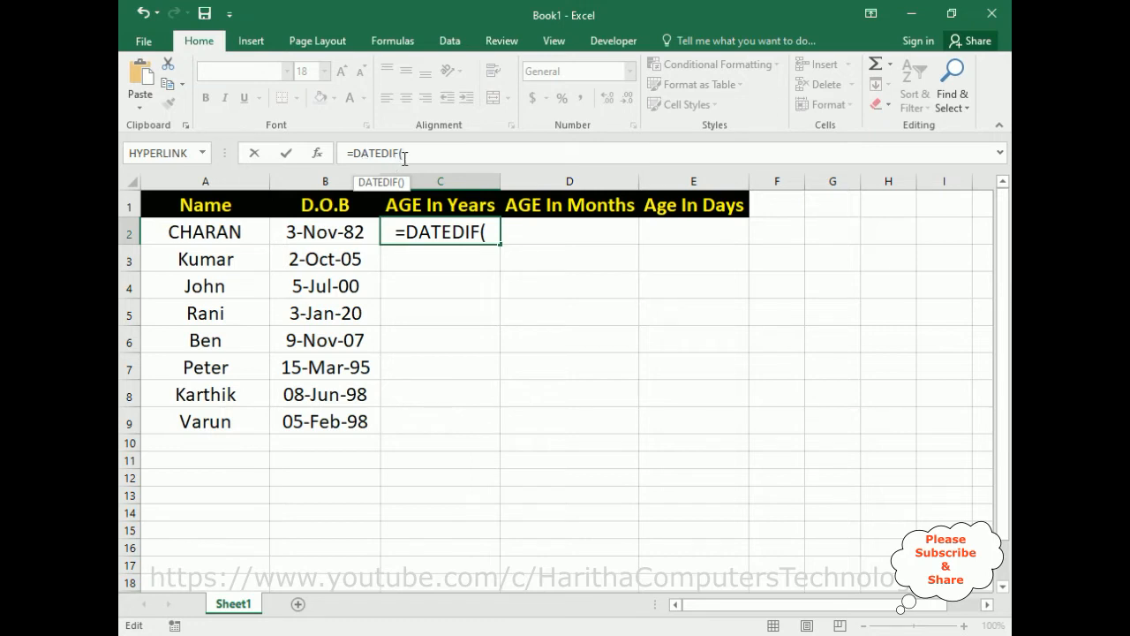
click(325, 232)
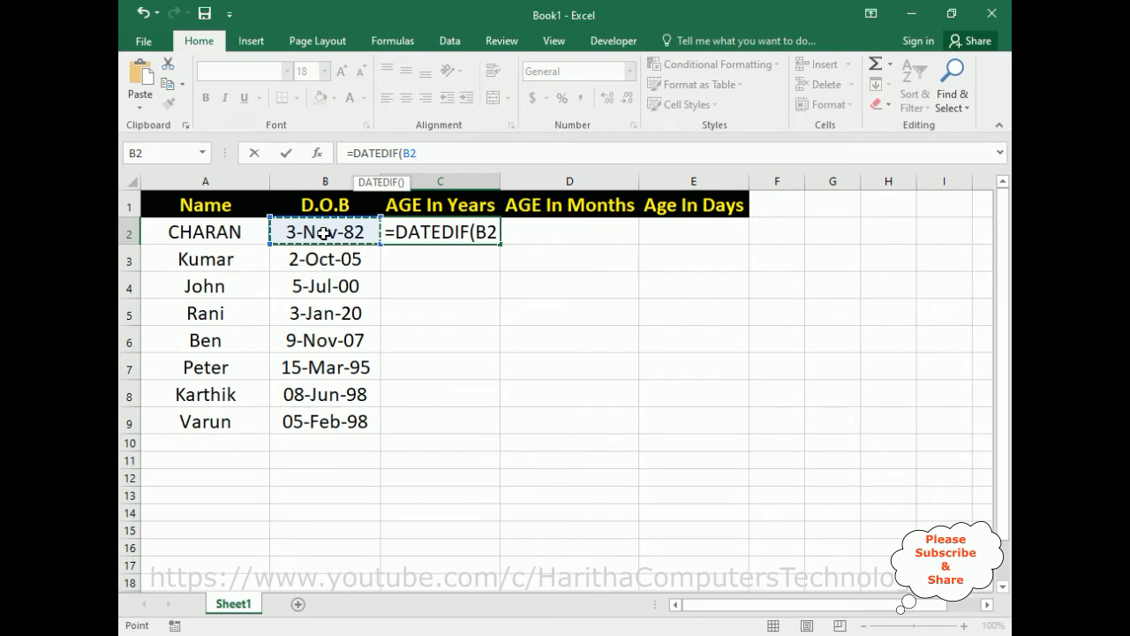
text(,)
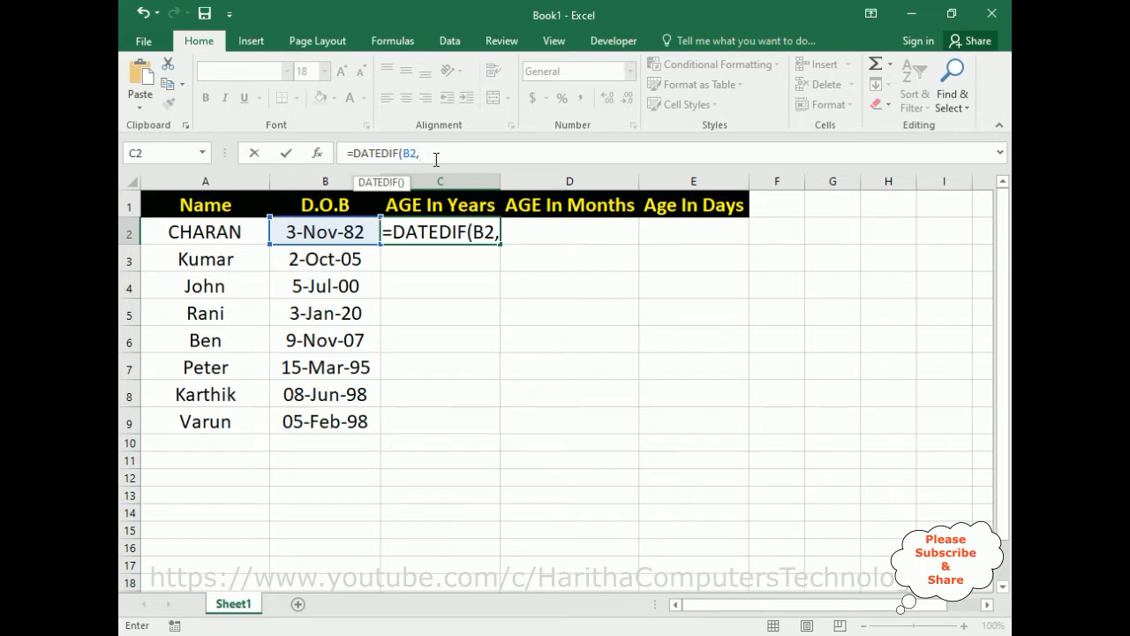
text(TOD)
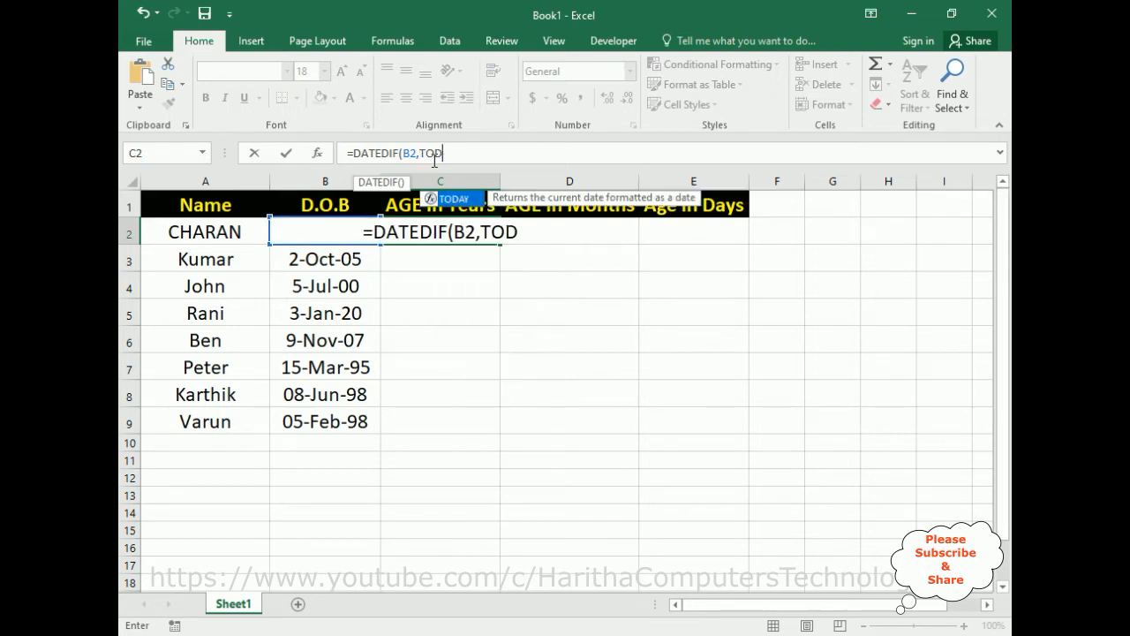
text(AY())
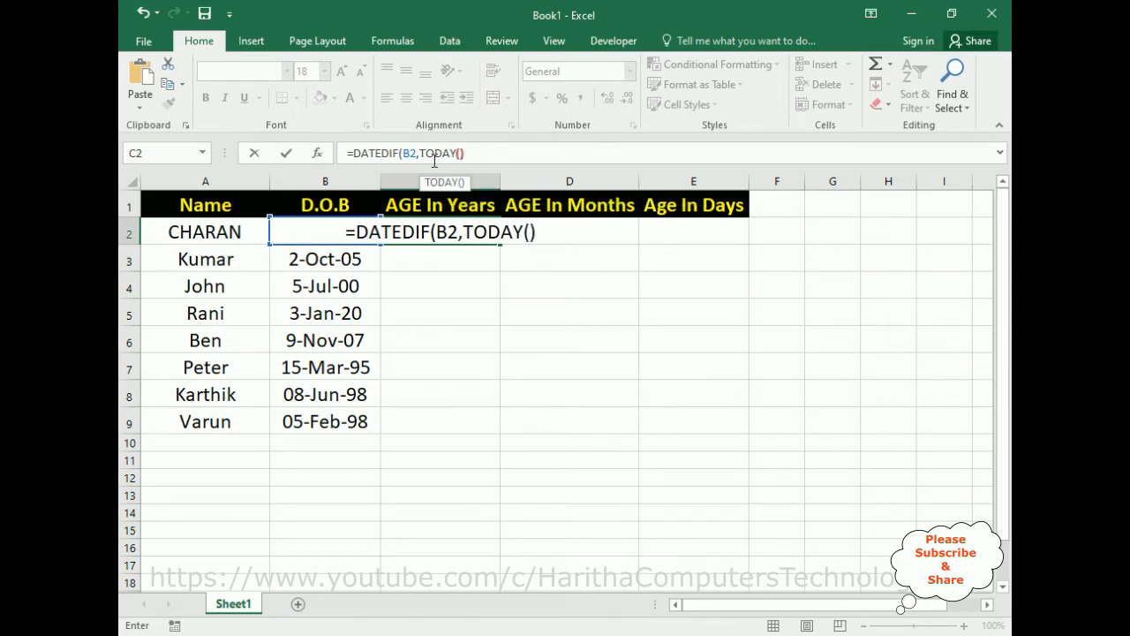
text(,")
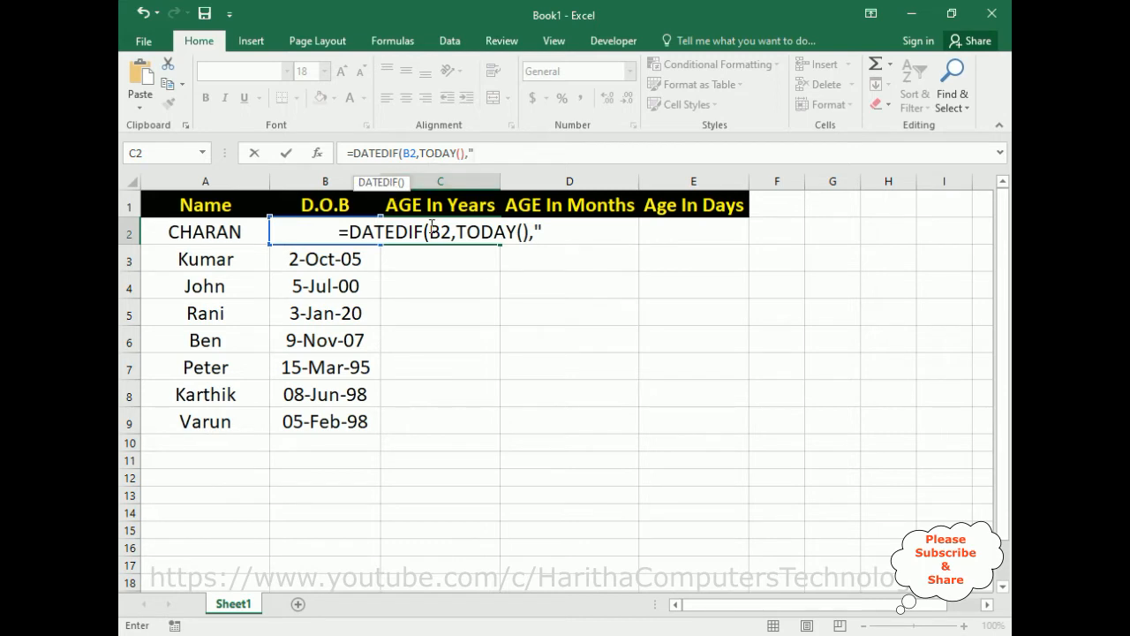
text(Y)
text("))
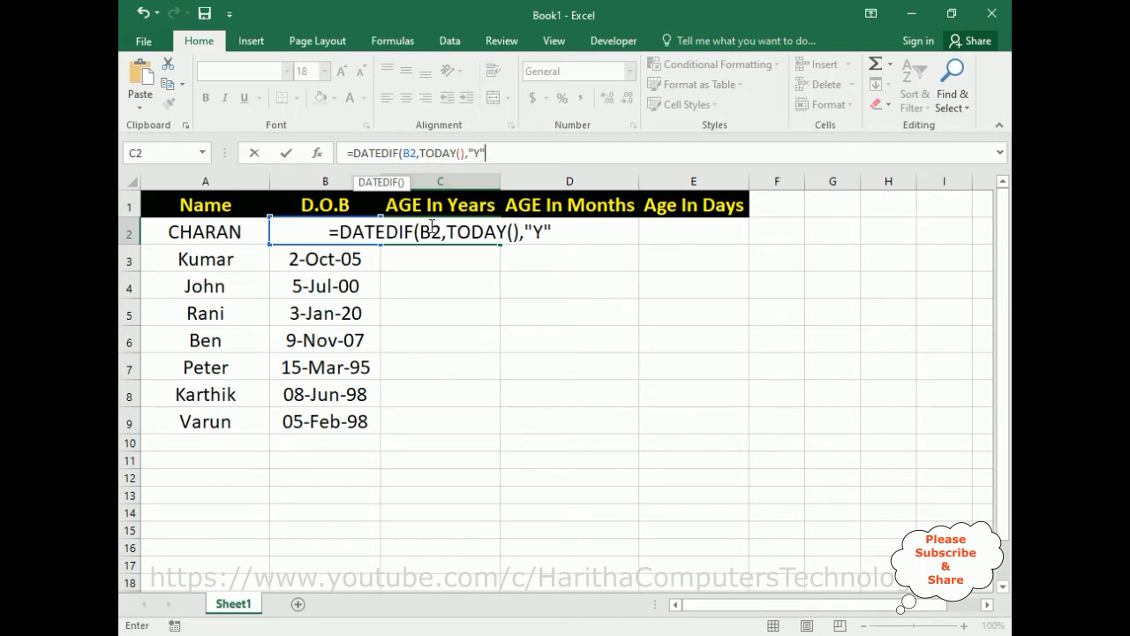
key(Return)
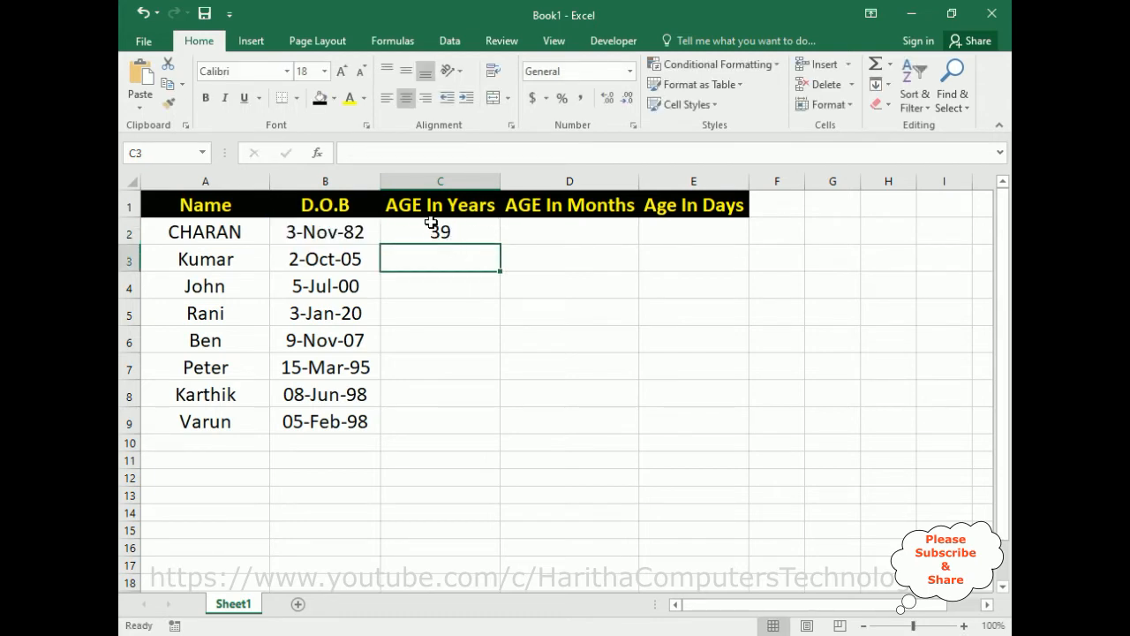
- Wrap the C2 formula in CONCATENATE with the suffix " Years", giving =CONCATENATE(DATEDIF(B2,TODAY(),"Y")," Years")
click(451, 232)
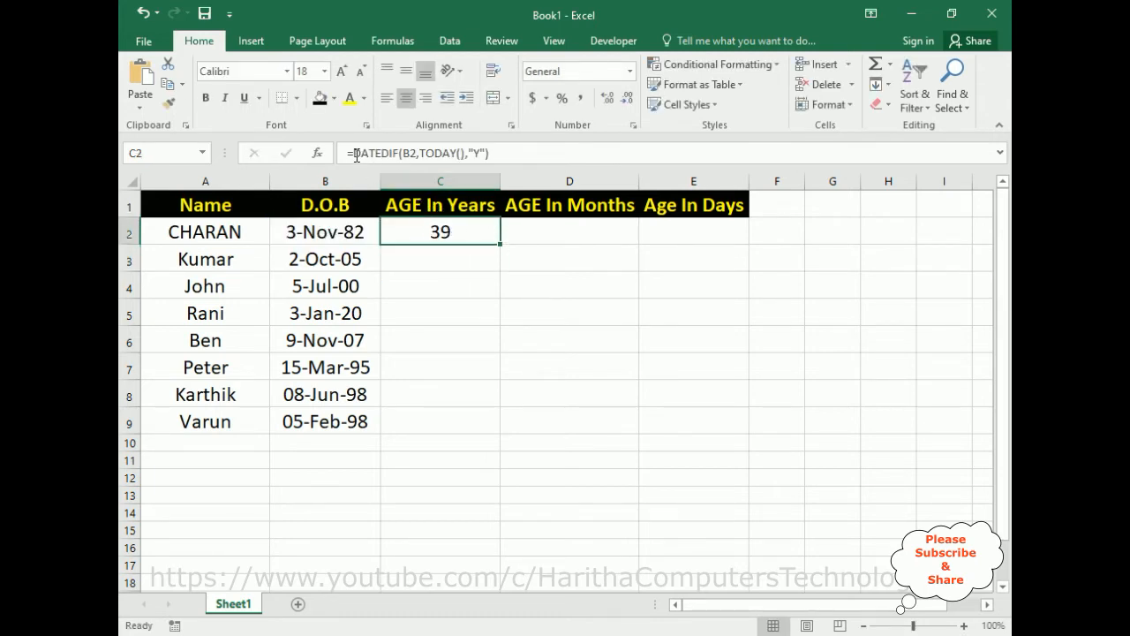
click(352, 153)
text(CON)
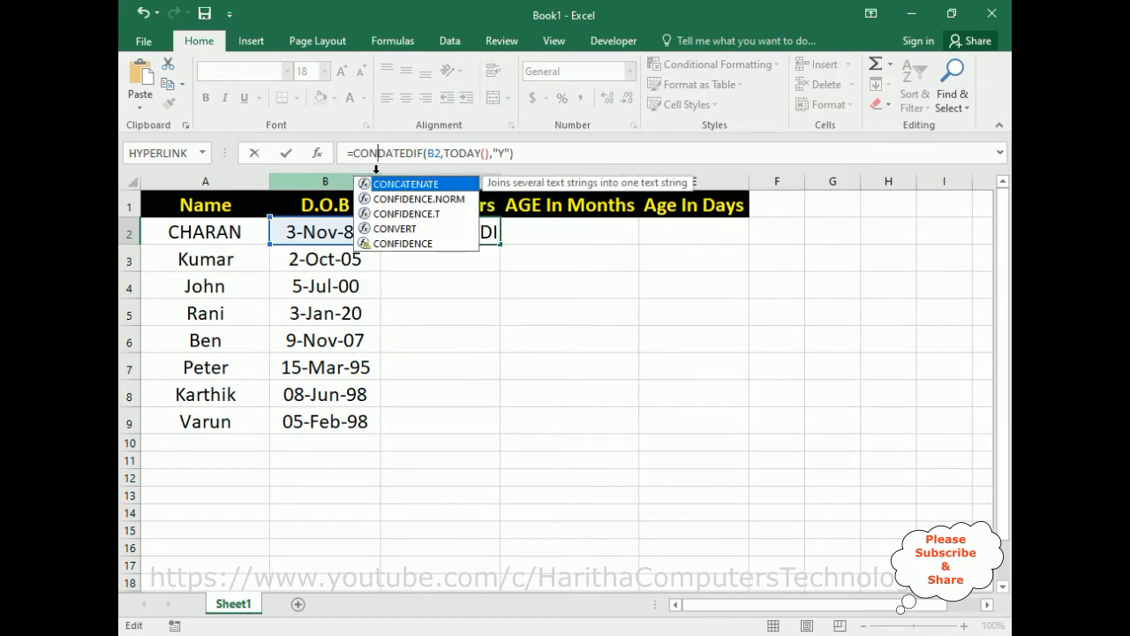
key(Tab)
key(End)
text(," Years)
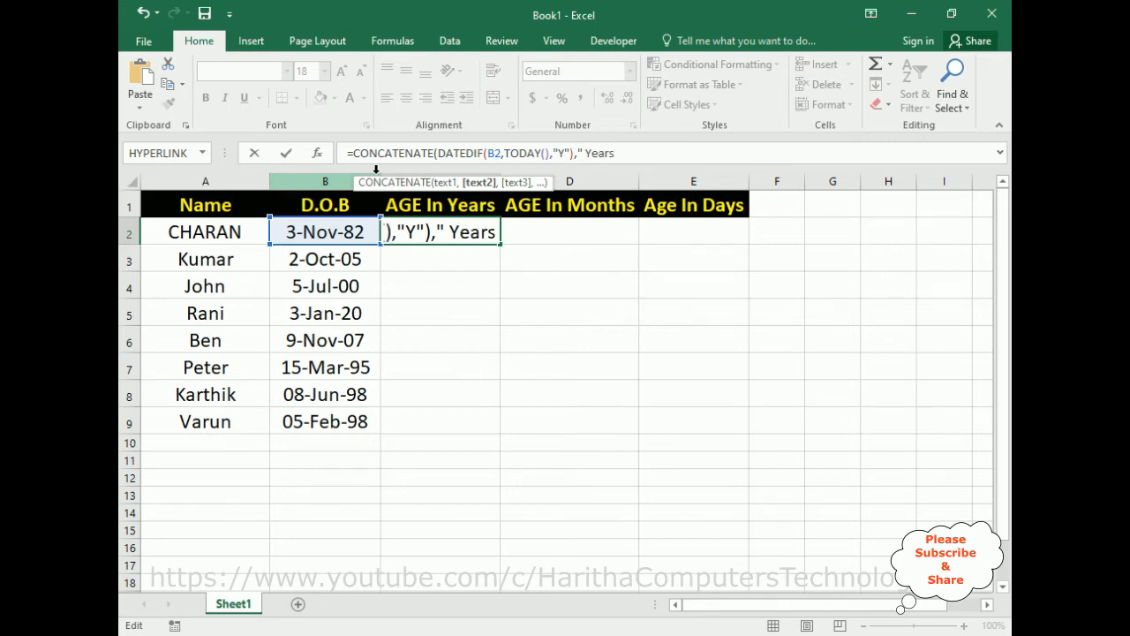
text("))
key(Return)
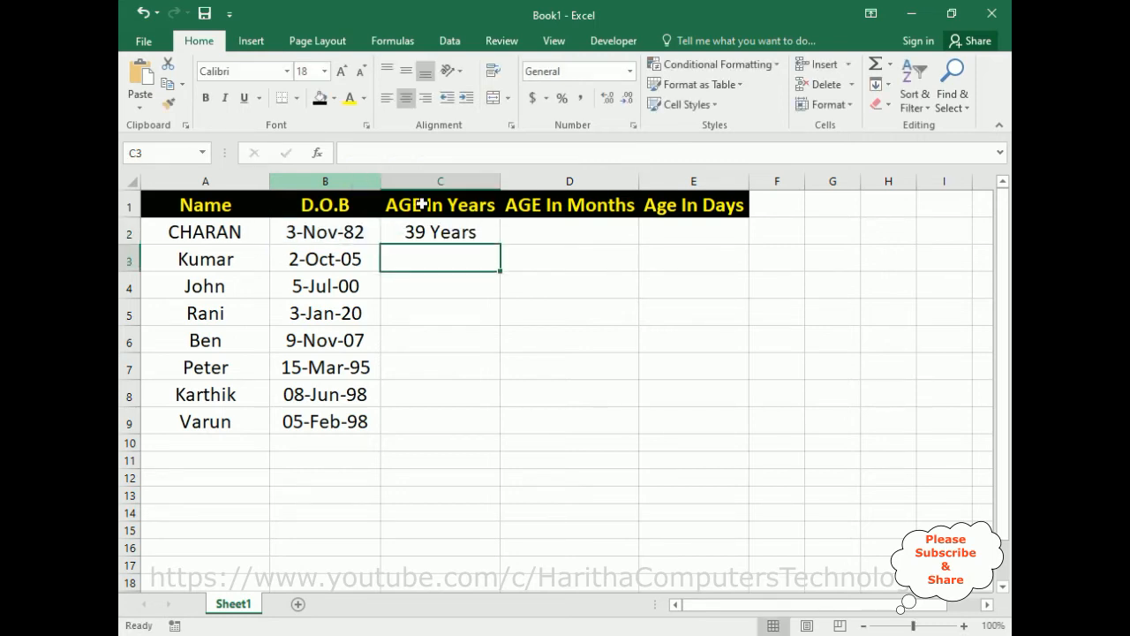
- Fill the C2 age formula down through C9
click(481, 228)
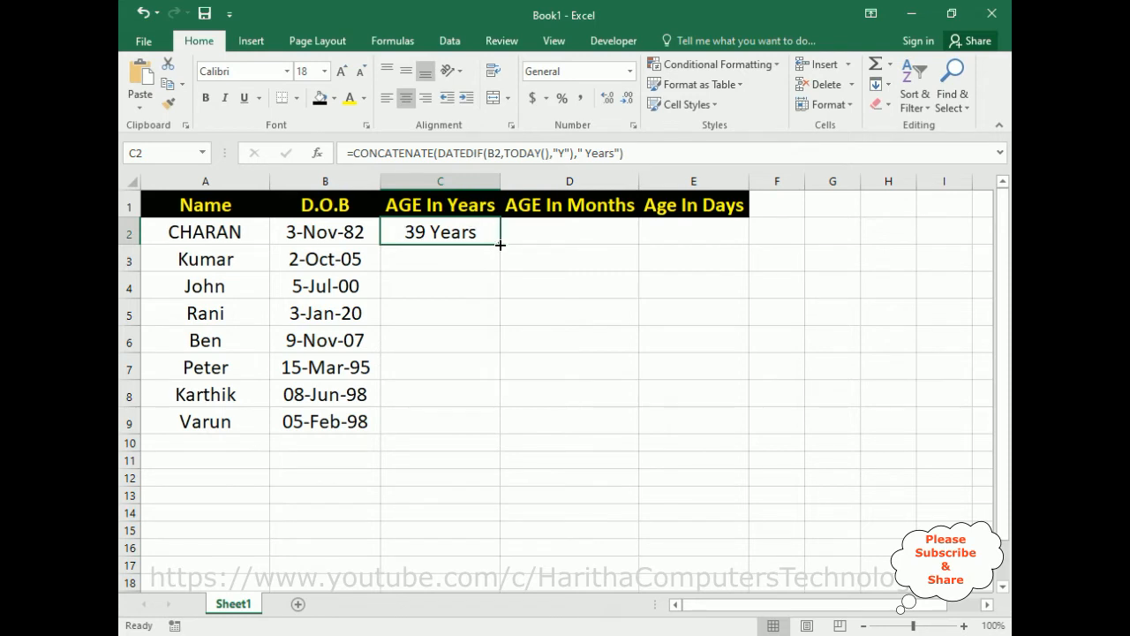
drag(500, 244, 503, 433)
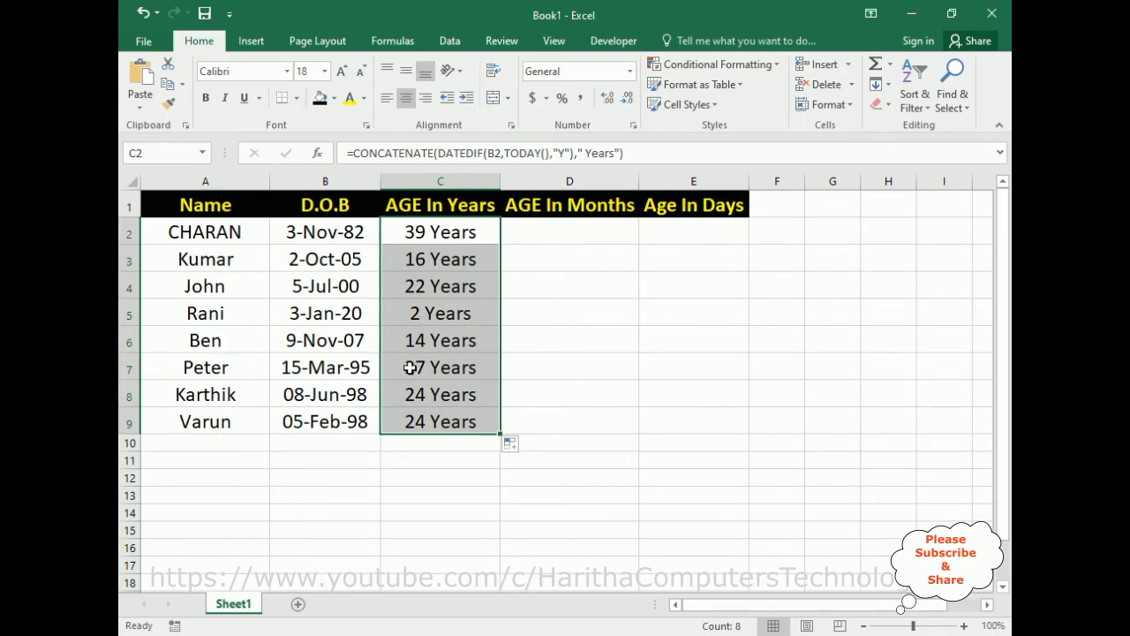
- Copy the full text of the C2 formula and paste it into D2, keeping the B2 reference
click(537, 234)
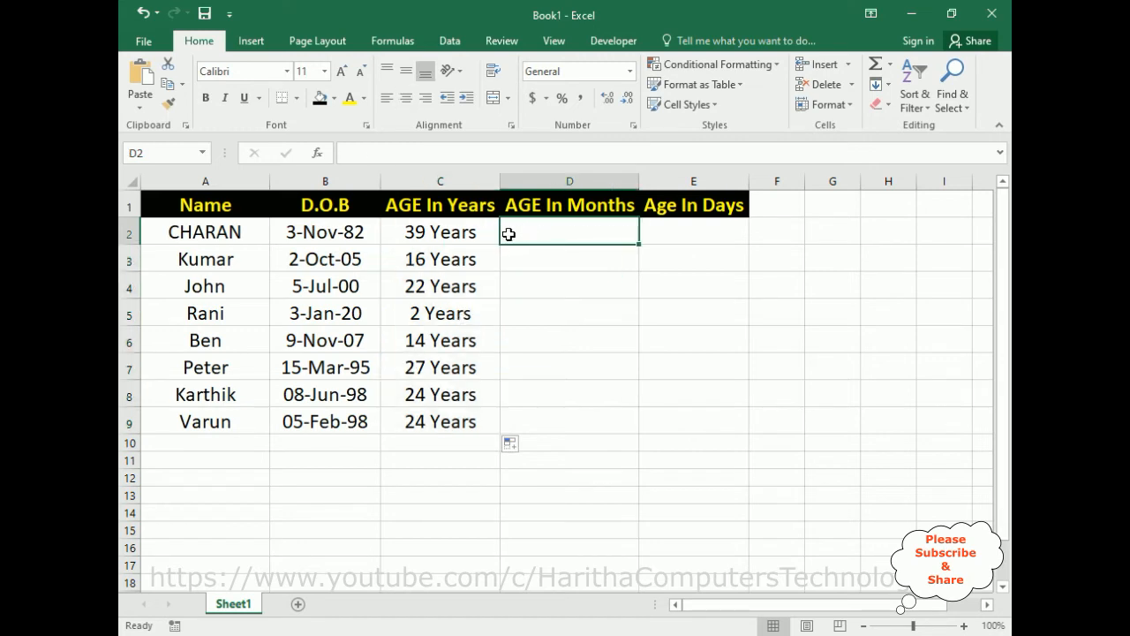
click(469, 233)
click(613, 152)
drag(613, 151, 354, 158)
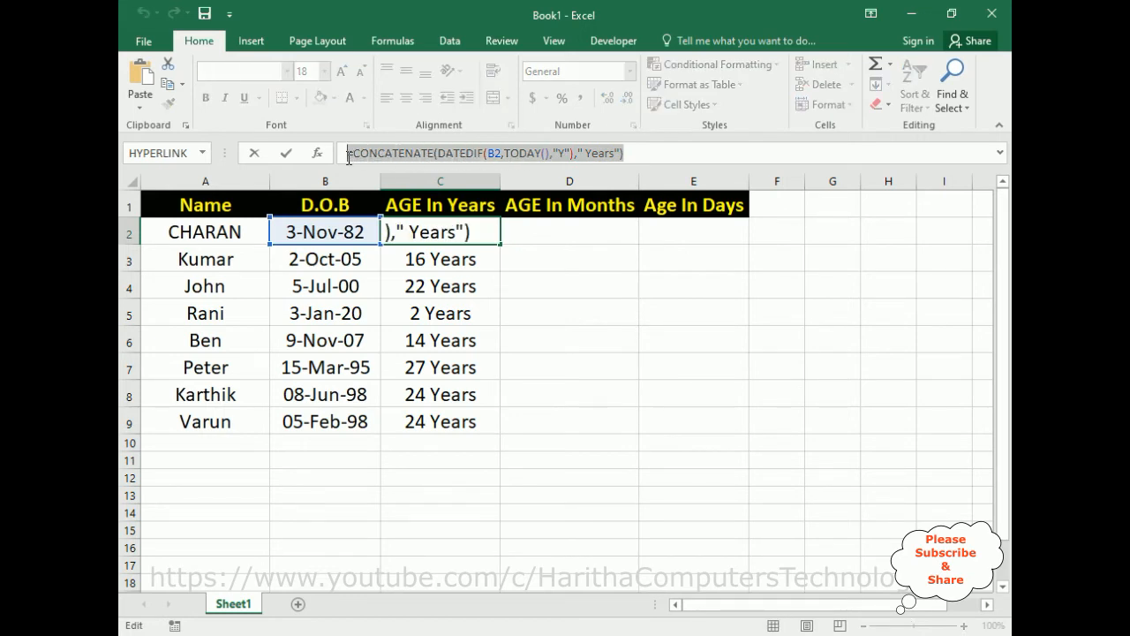
click(550, 229)
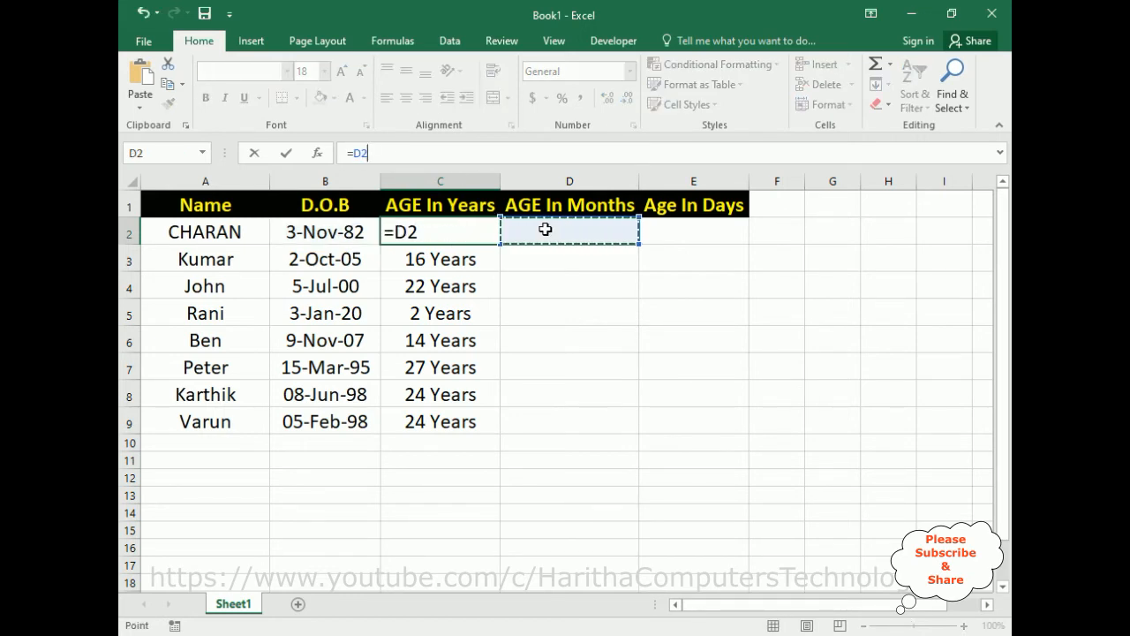
key(Escape)
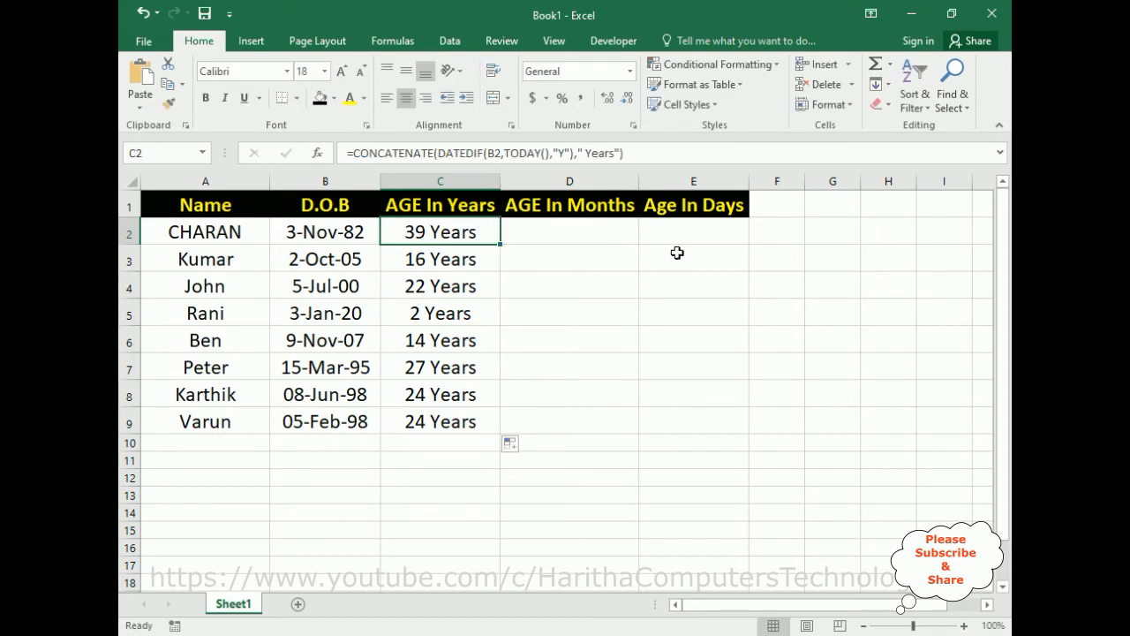
click(688, 283)
click(590, 234)
click(544, 154)
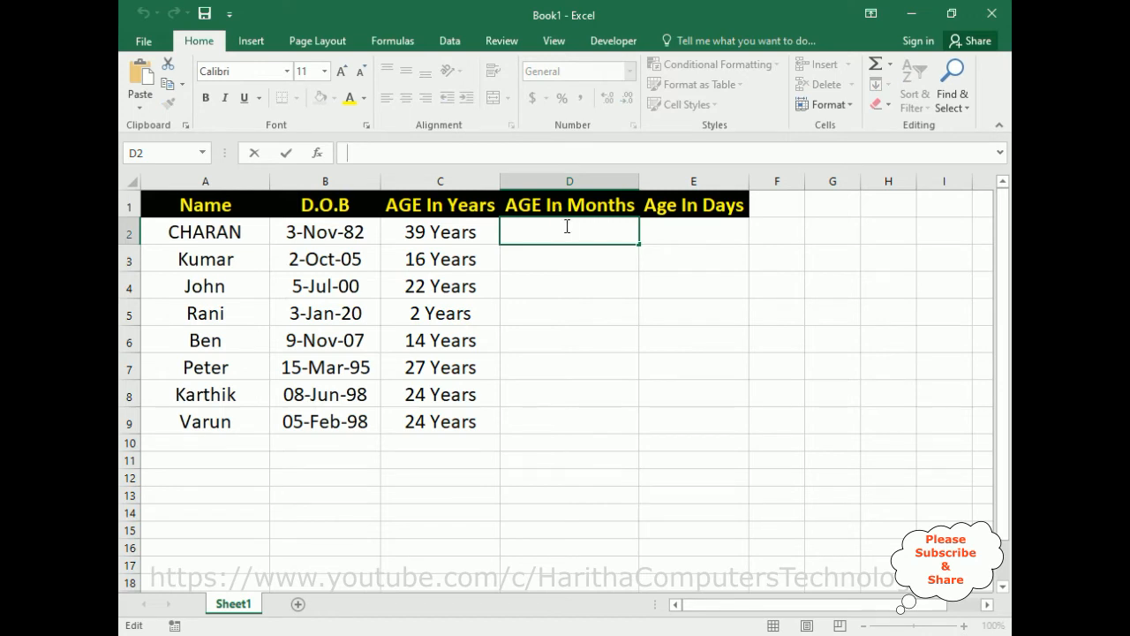
key(ctrl+v)
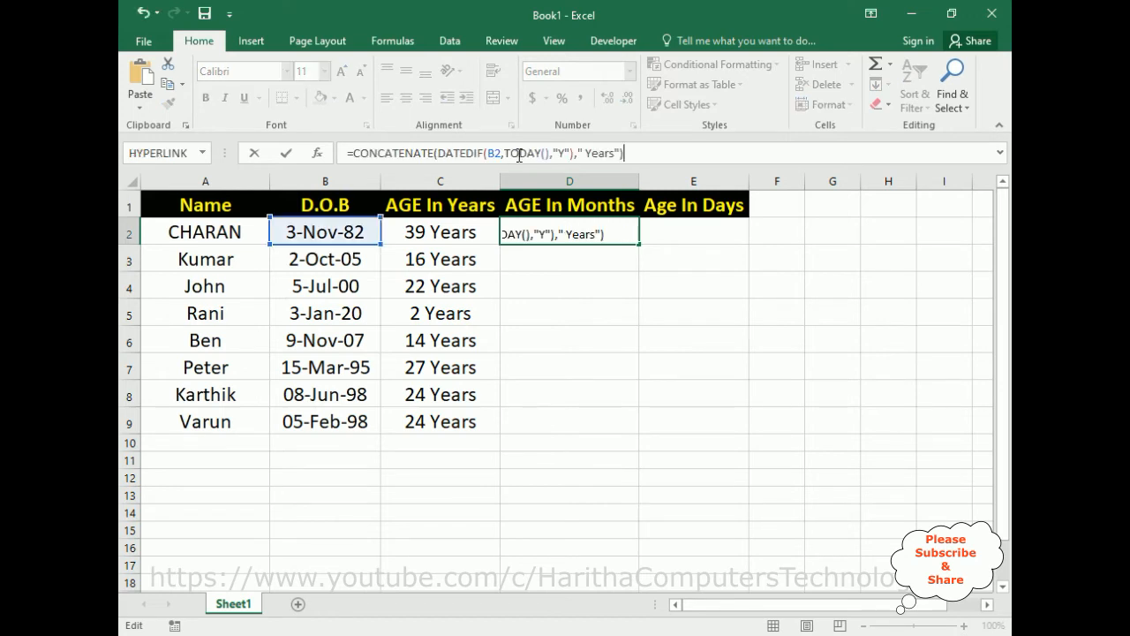
- Change the D2 formula's unit to "M" and suffix to " Months", giving =CONCATENATE(DATEDIF(B2,TODAY(),"M")," Months")
click(560, 153)
key(Delete)
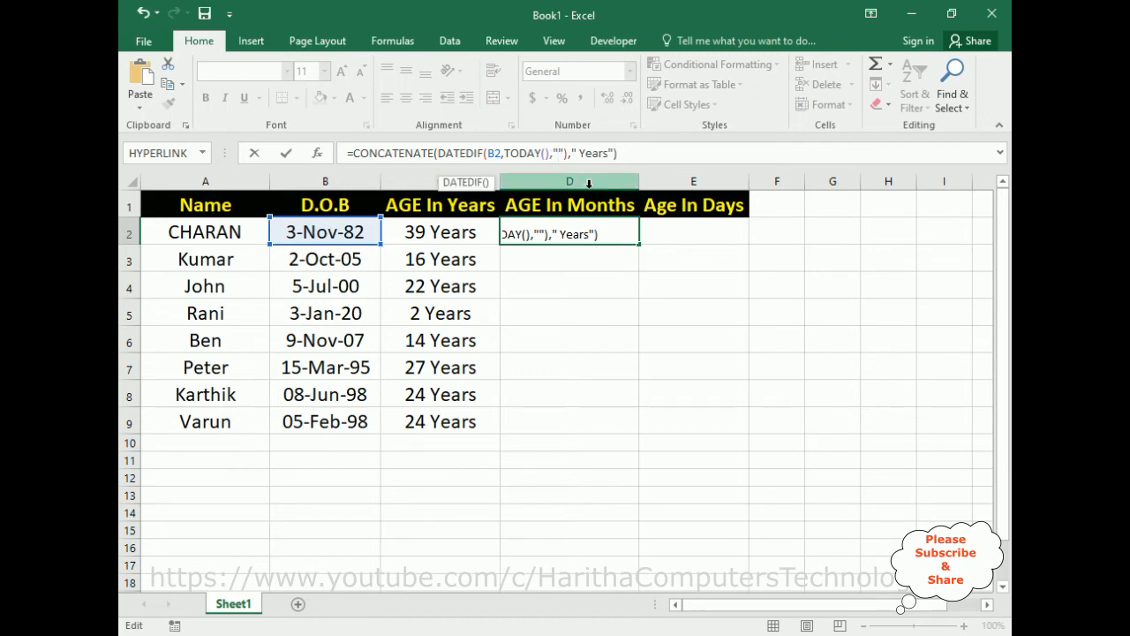
text(M)
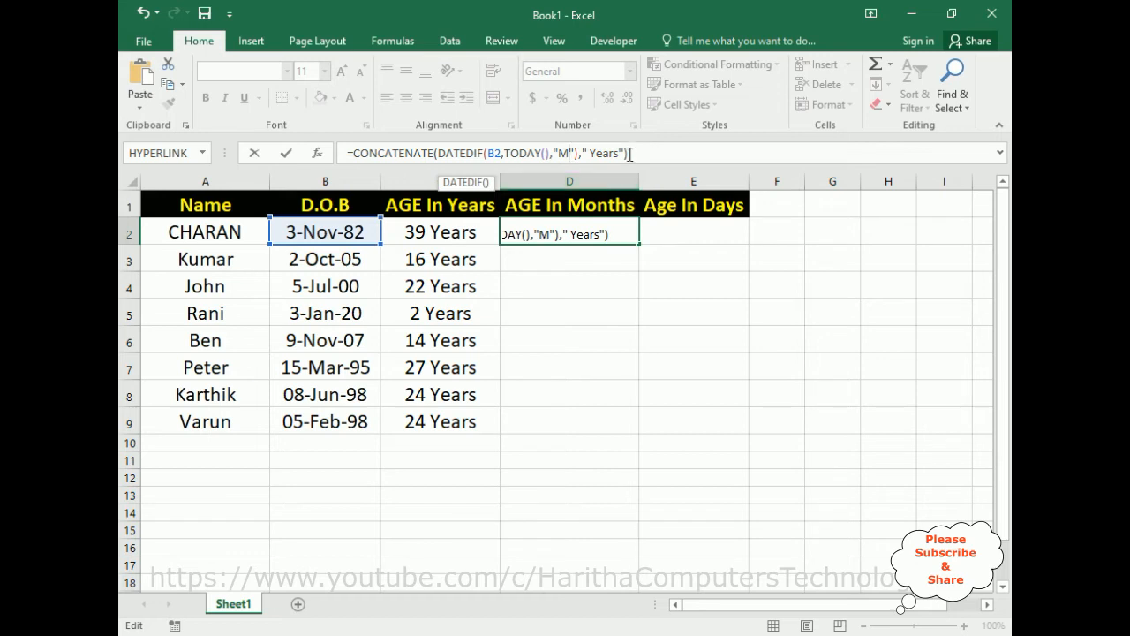
double_click(604, 154)
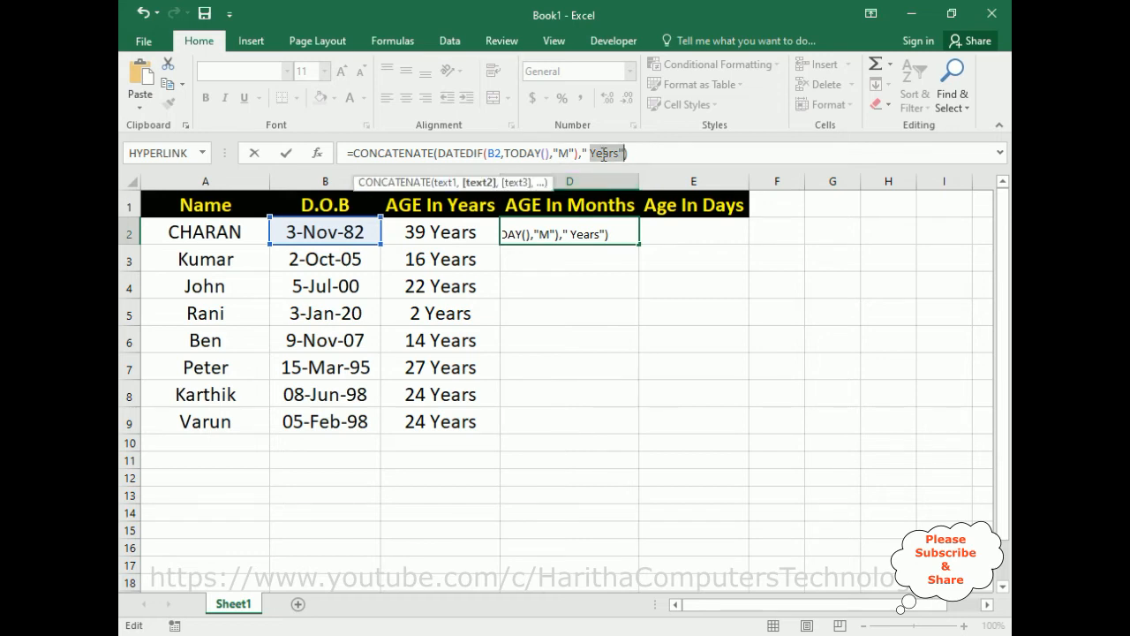
key(BackSpace)
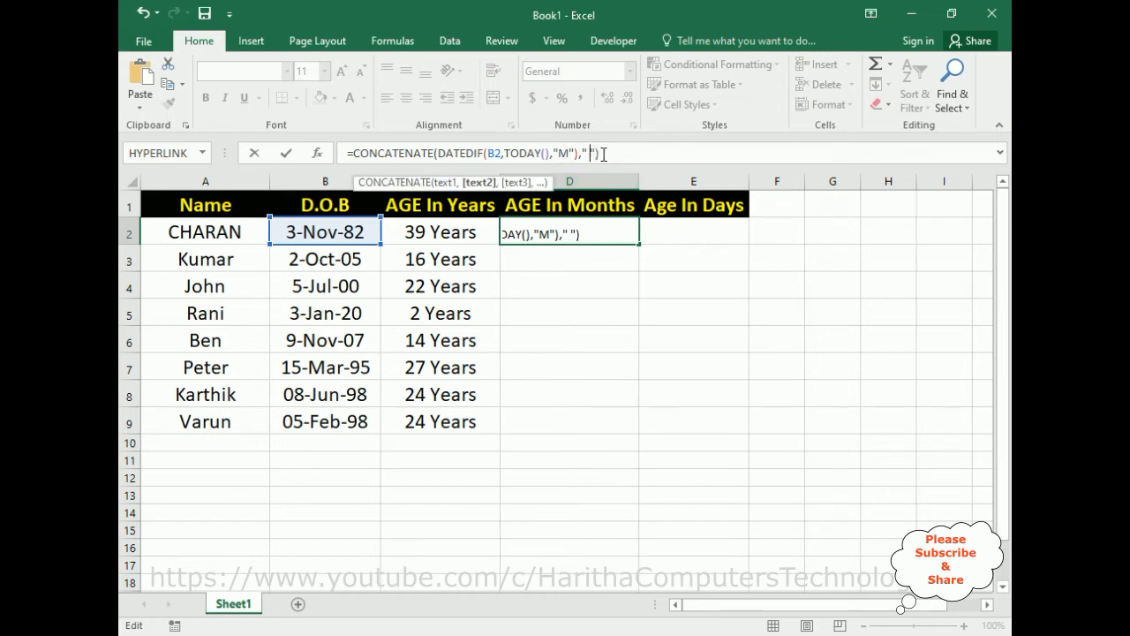
text(mon)
key(BackSpace)
key(BackSpace)
key(BackSpace)
text(Months)
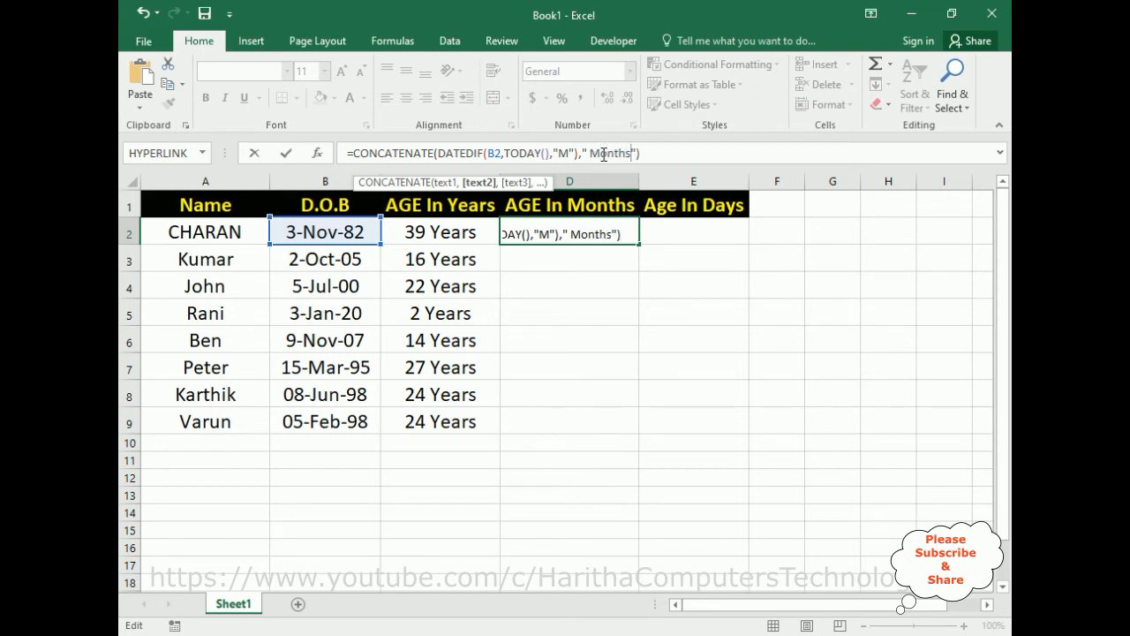
key(Return)
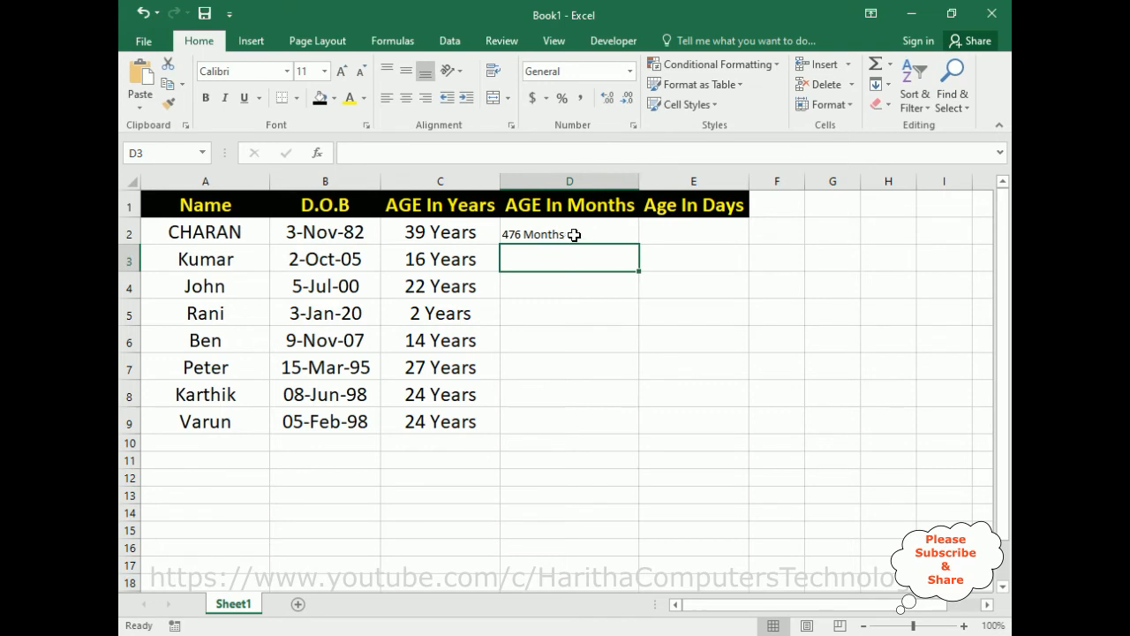
- Center D2 at font size 18 and fill its formula down through D9
click(566, 234)
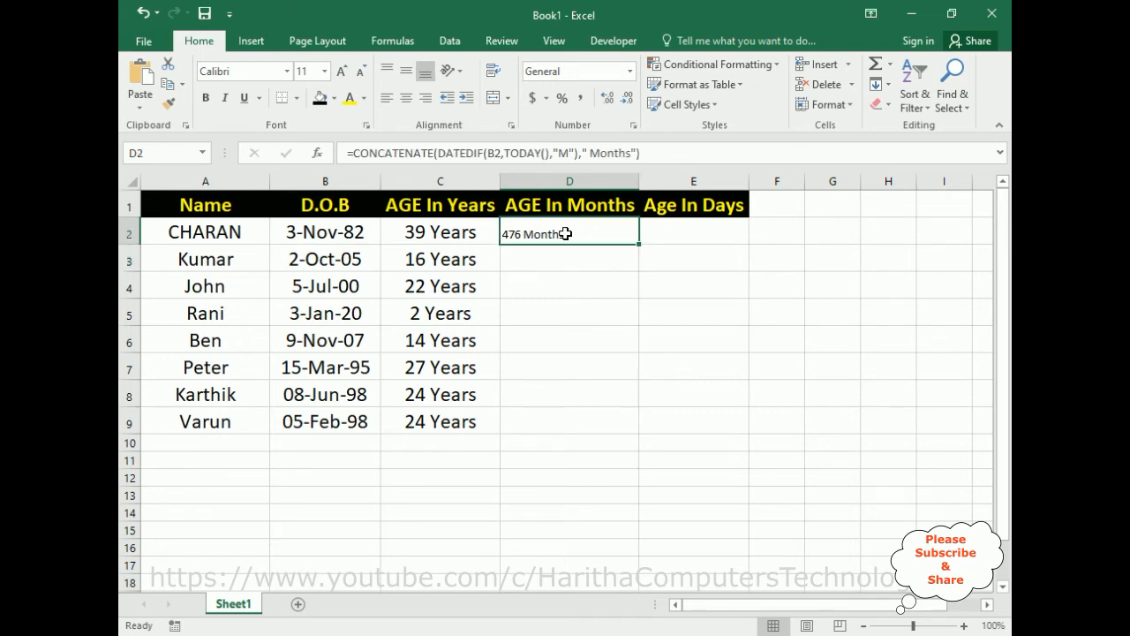
click(405, 103)
click(325, 72)
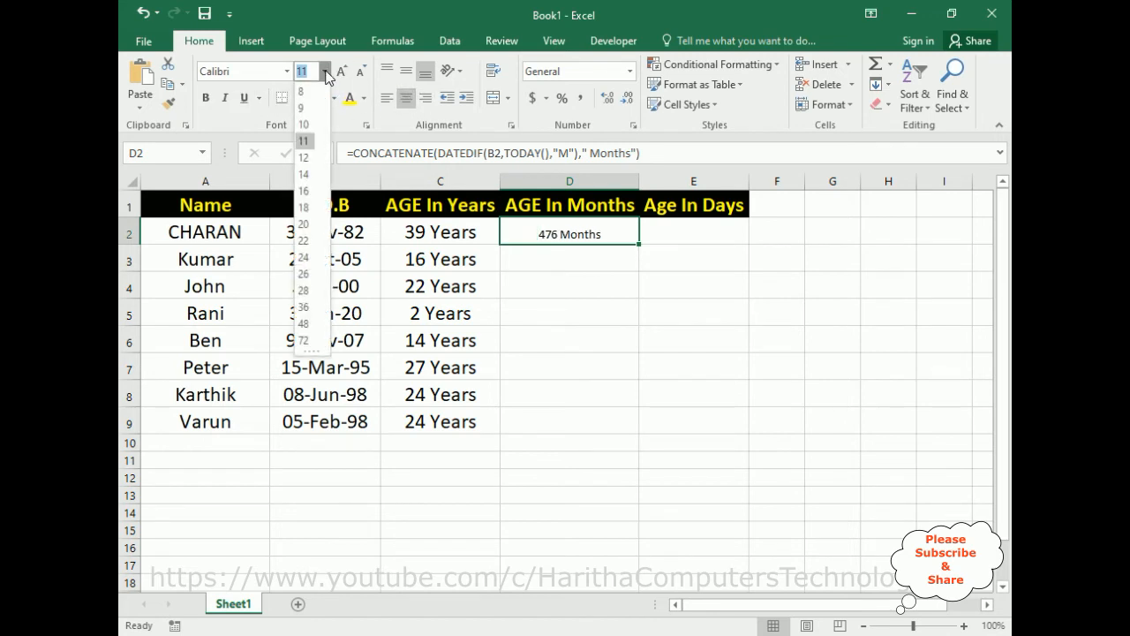
click(303, 208)
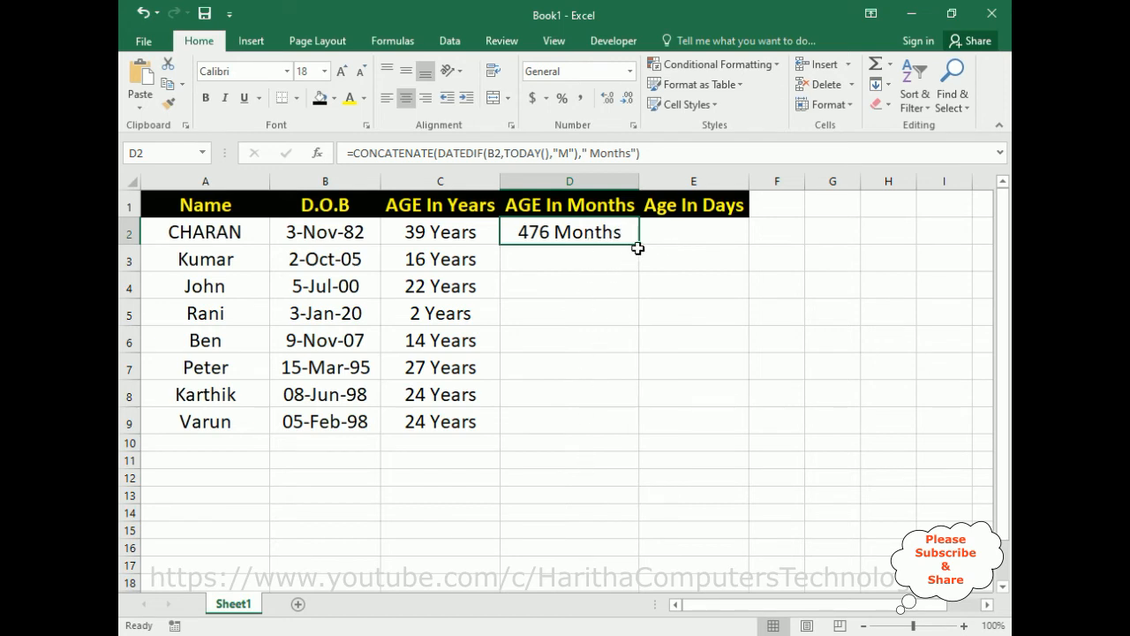
drag(639, 245, 638, 429)
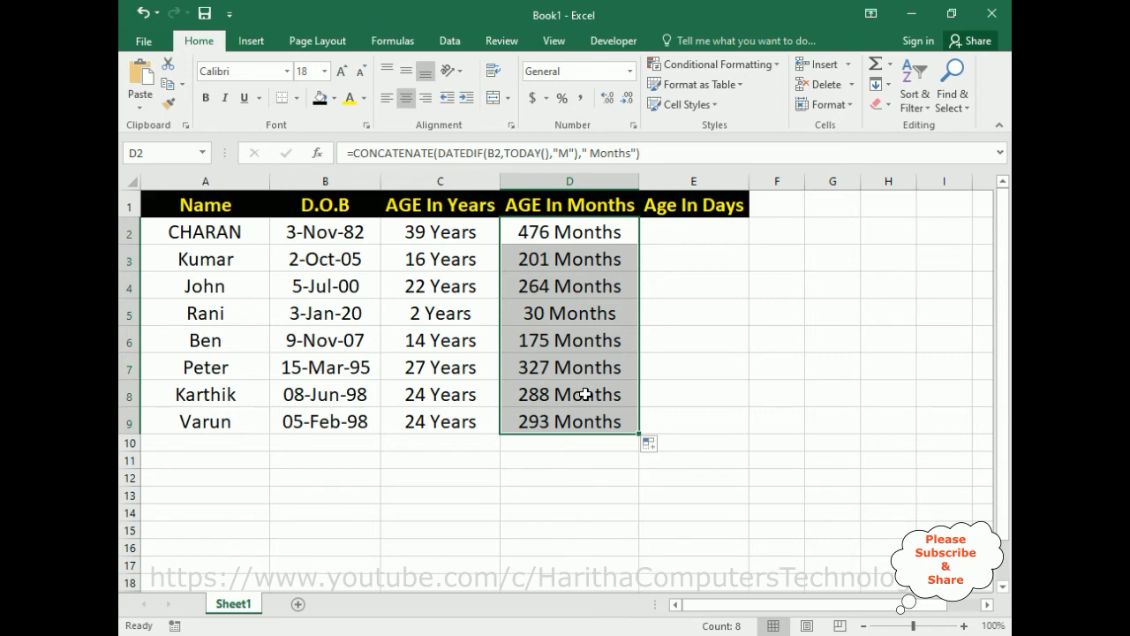
- Paste the copied age formula into E2 and change its DATEDIF unit to "D"
click(693, 233)
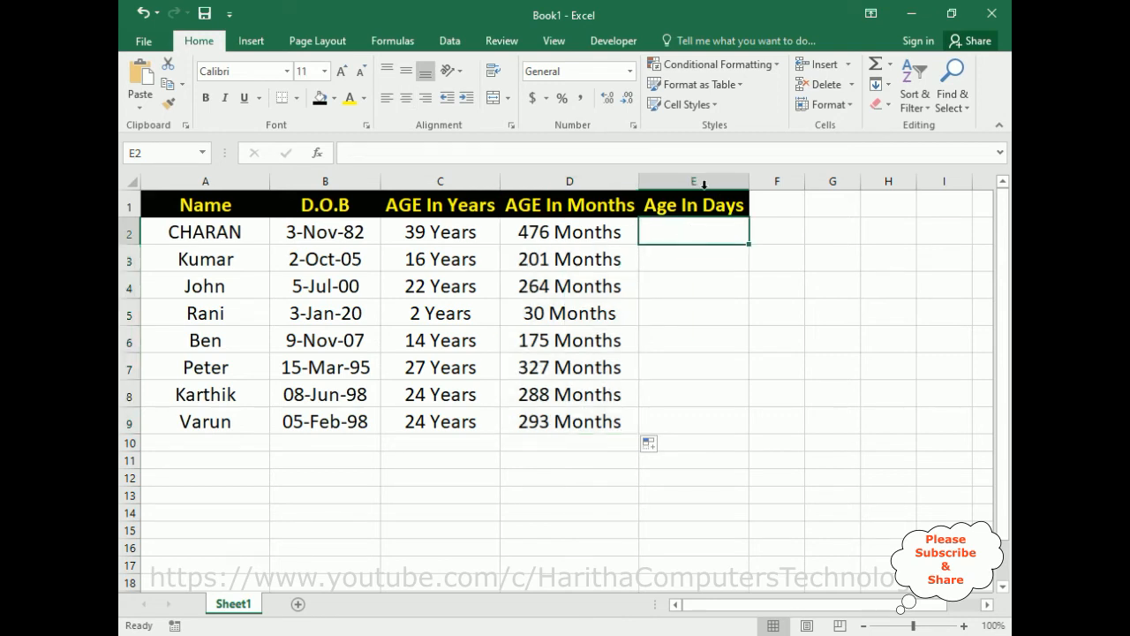
click(662, 158)
key(ctrl+v)
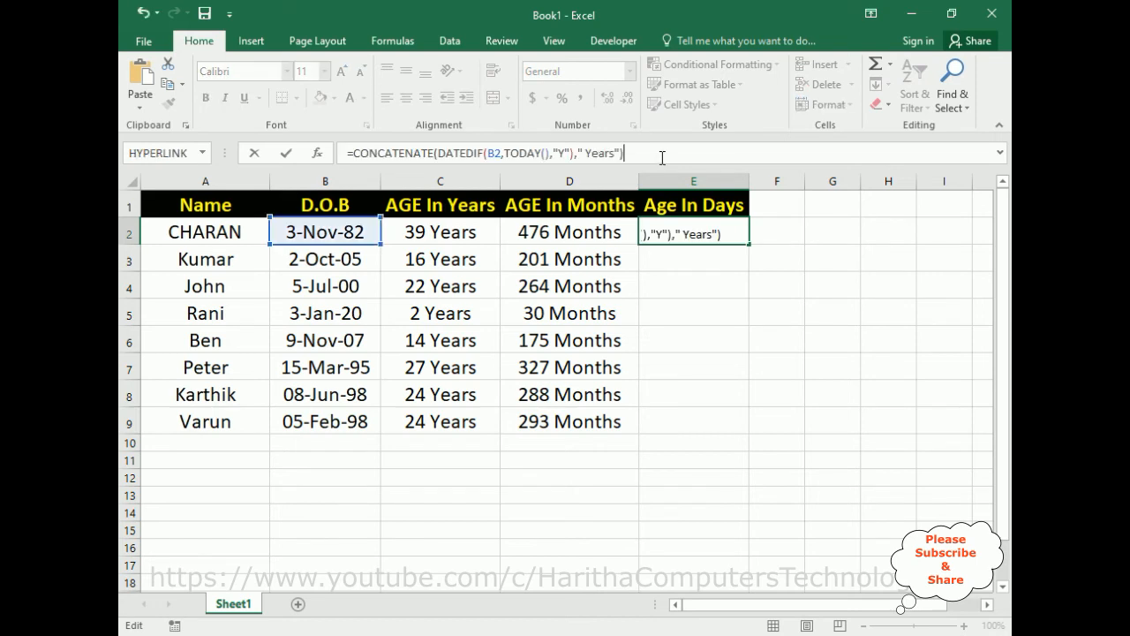
click(559, 153)
key(Delete)
text(D)
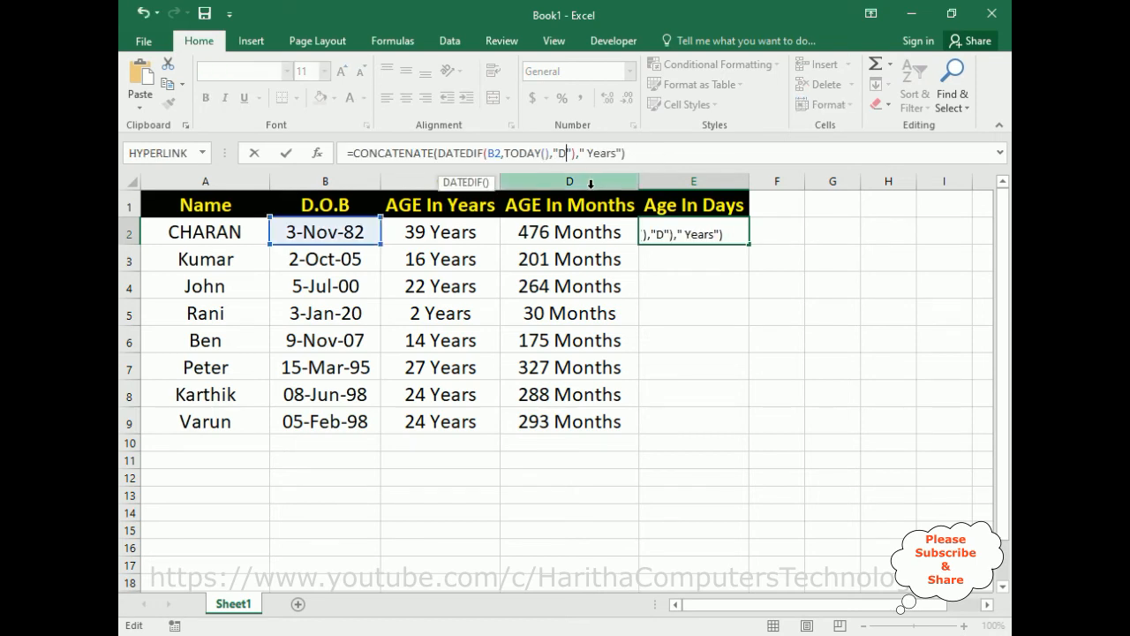
- Replace the suffix in the E2 formula with " Days", giving =CONCATENATE(DATEDIF(B2,TODAY(),"D")," Days")
key(End)
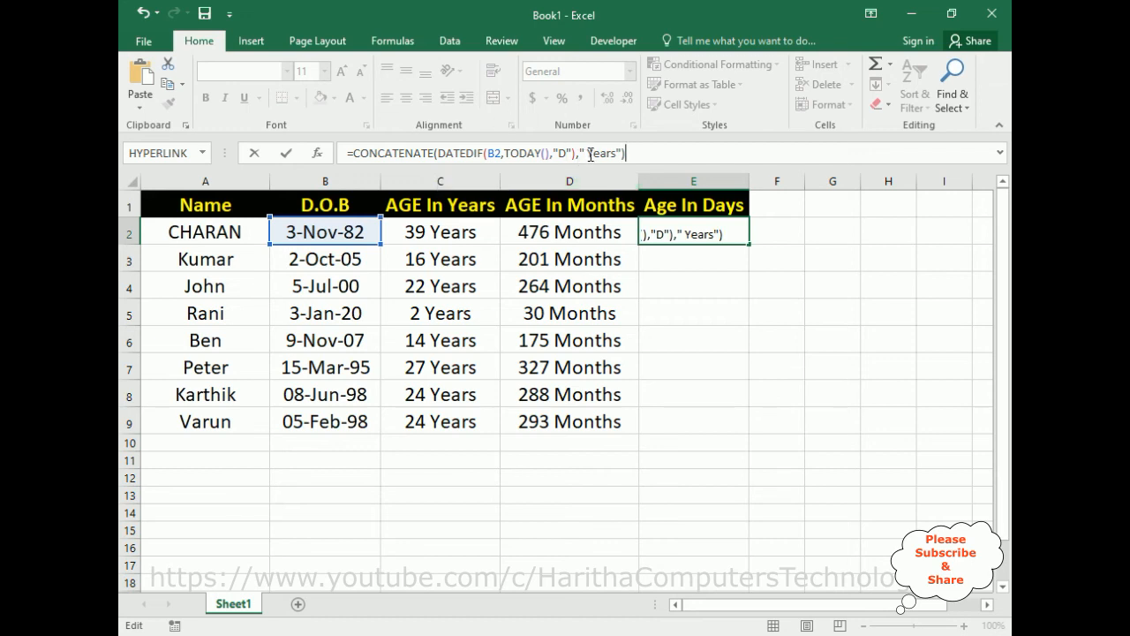
drag(590, 155, 612, 152)
key(BackSpace)
text(D)
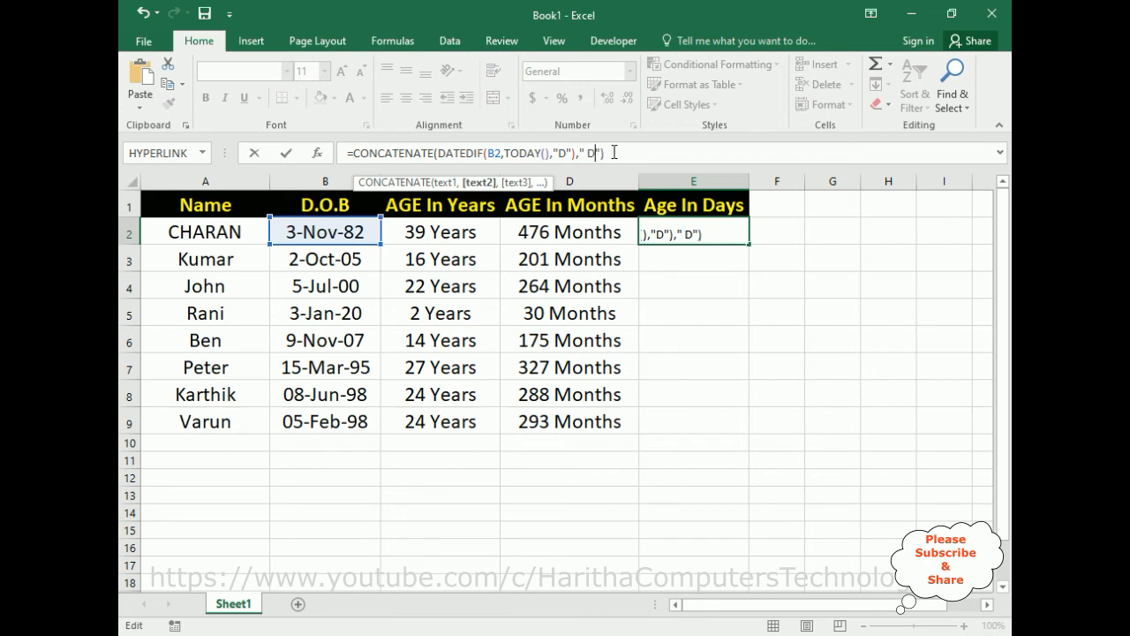
text(ays)
key(Return)
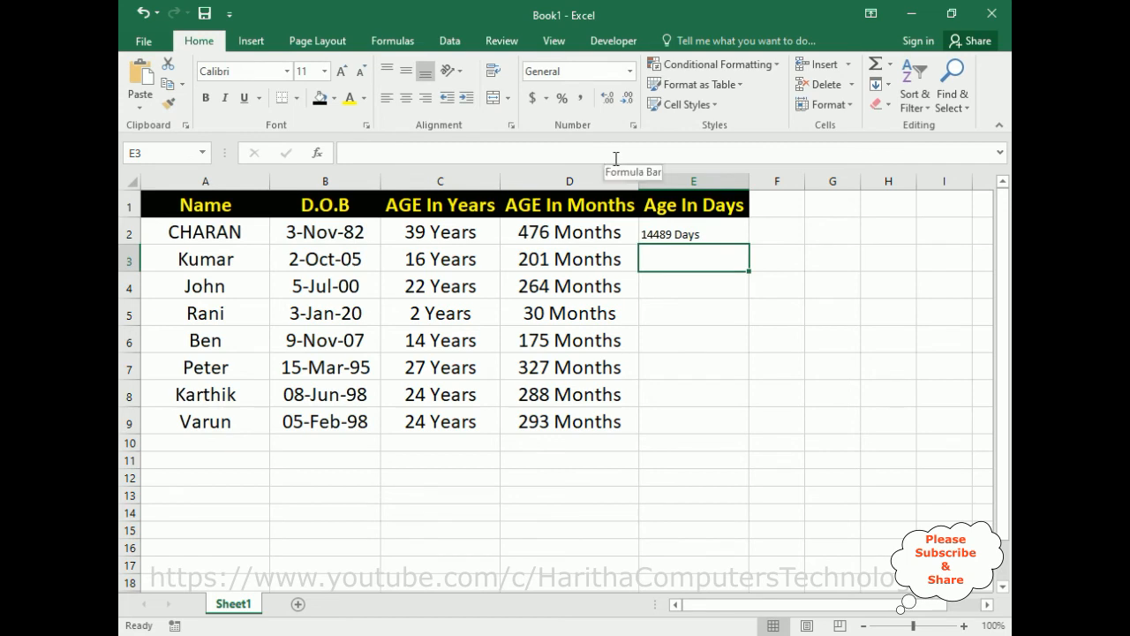
- Center E2 at font size 18 without bold and fill its formula down through E9
click(678, 234)
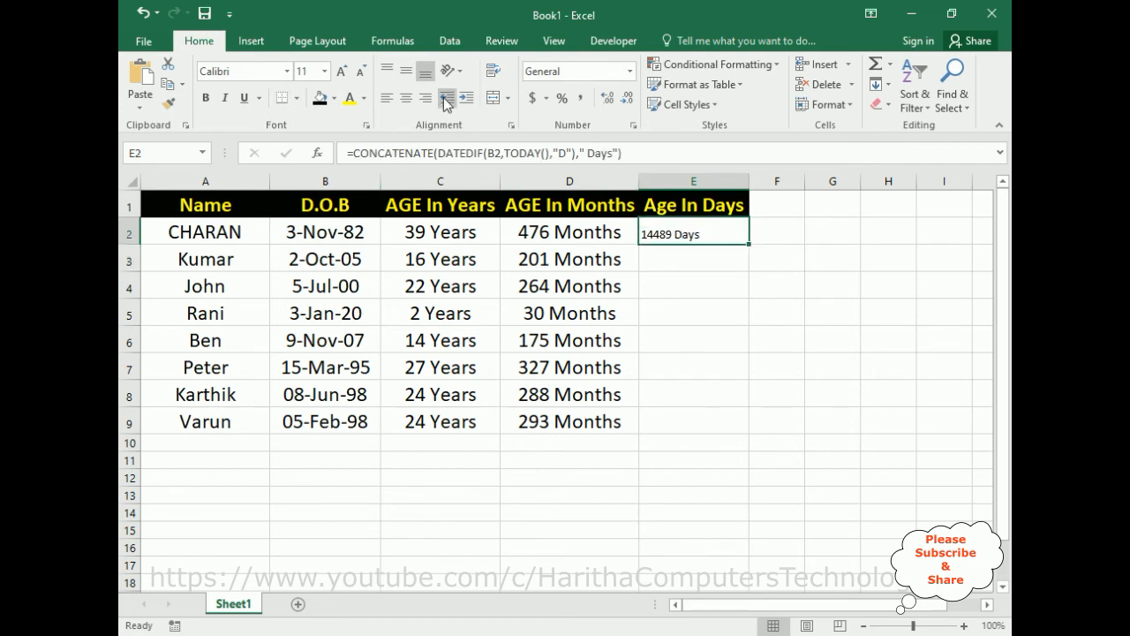
click(405, 98)
click(206, 97)
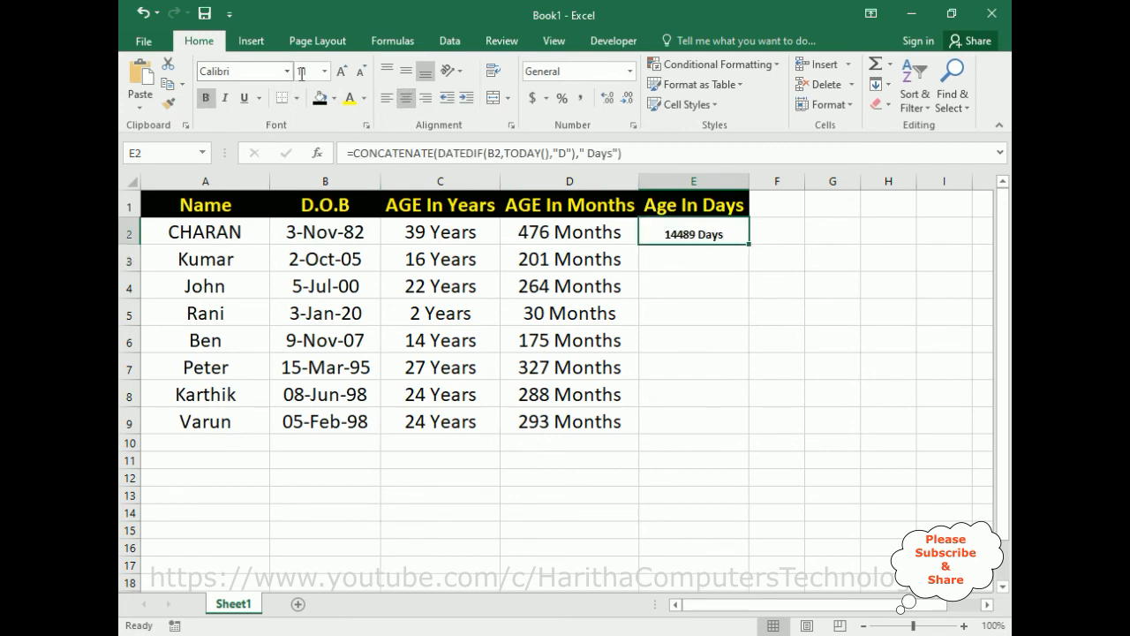
click(309, 72)
click(324, 72)
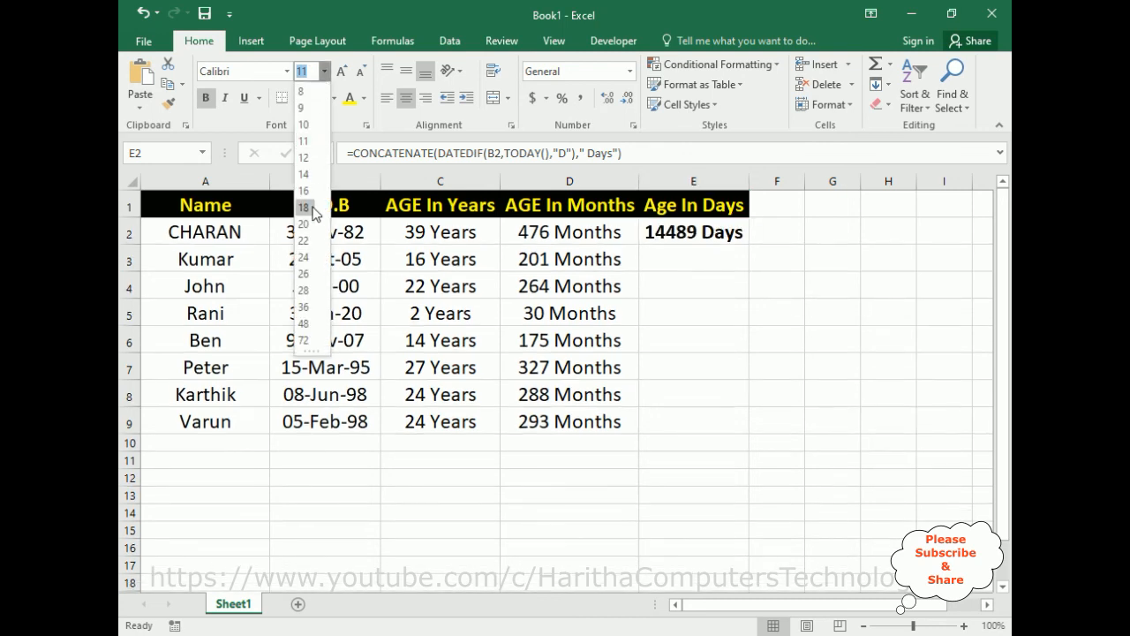
click(304, 212)
click(206, 97)
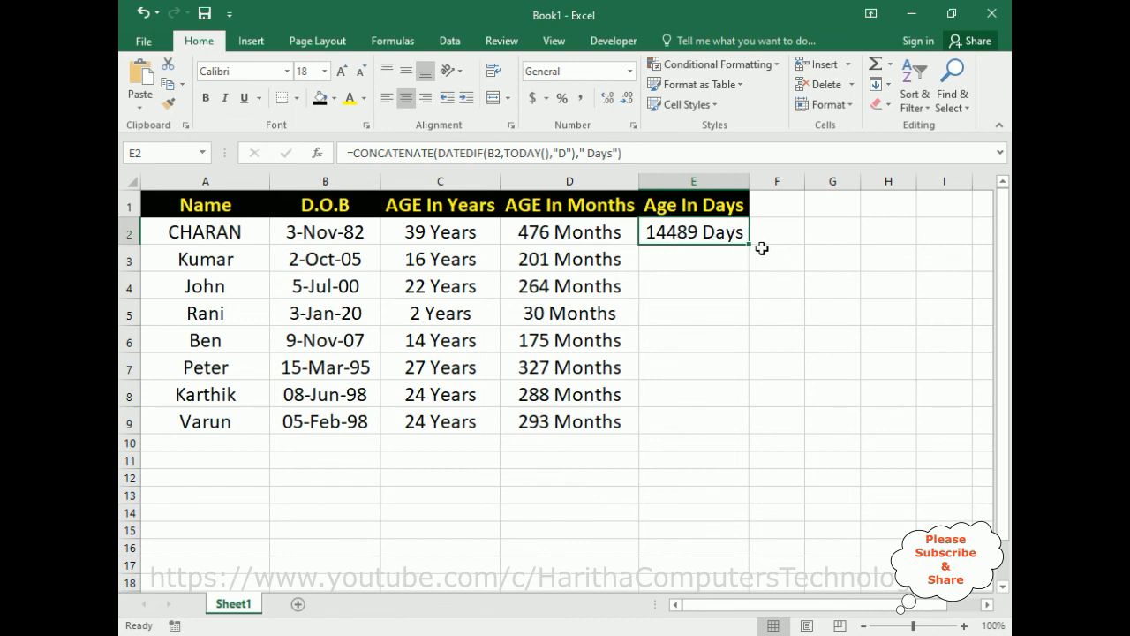
drag(750, 245, 753, 424)
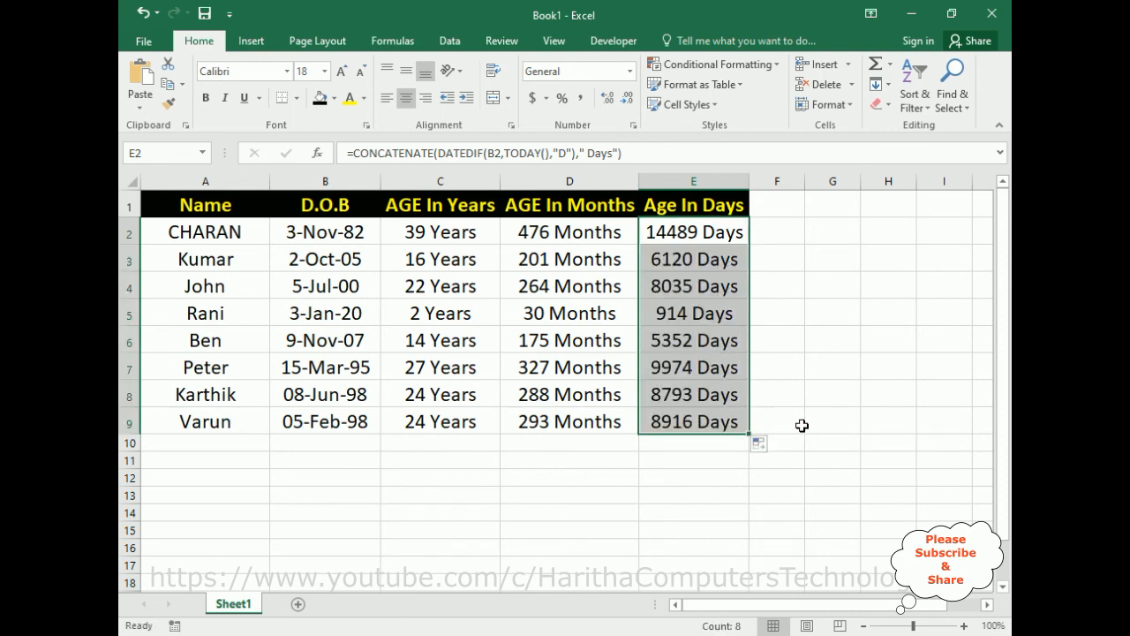